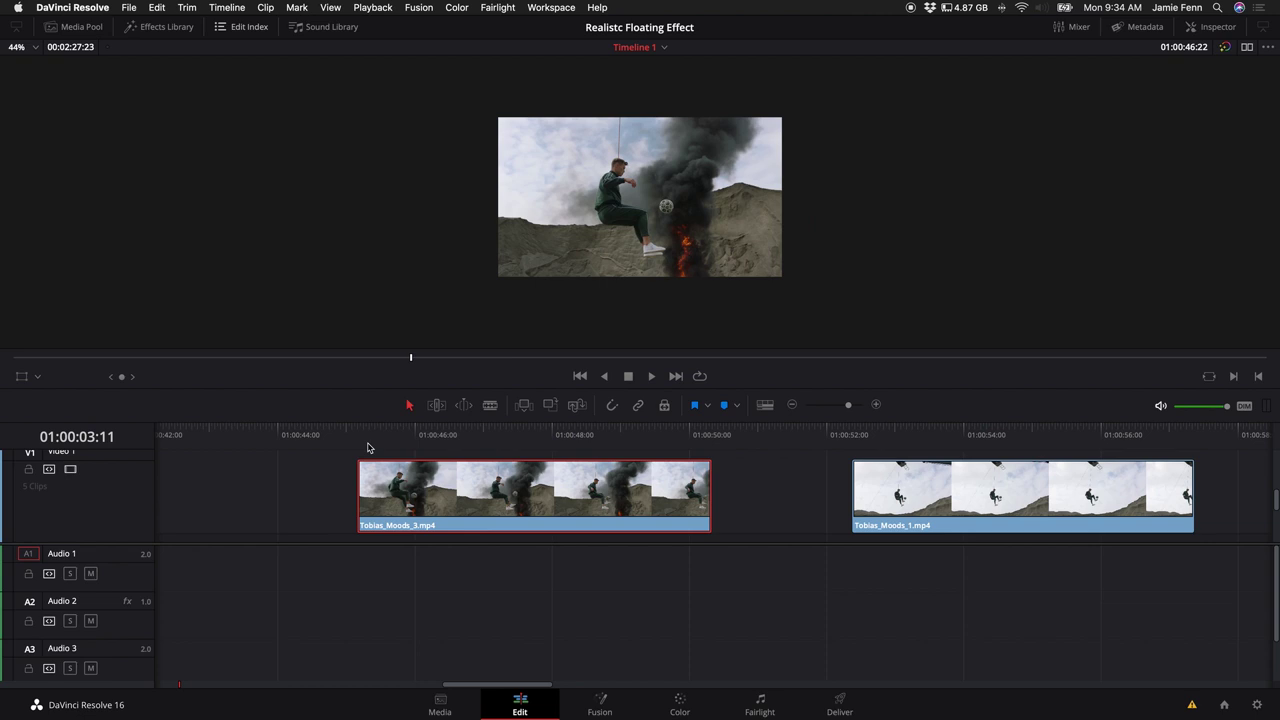
- Turn the smoke-kick clip into a Fusion clip and park the playhead on it
{"action": "right_click", "coordinate": [447, 486]}
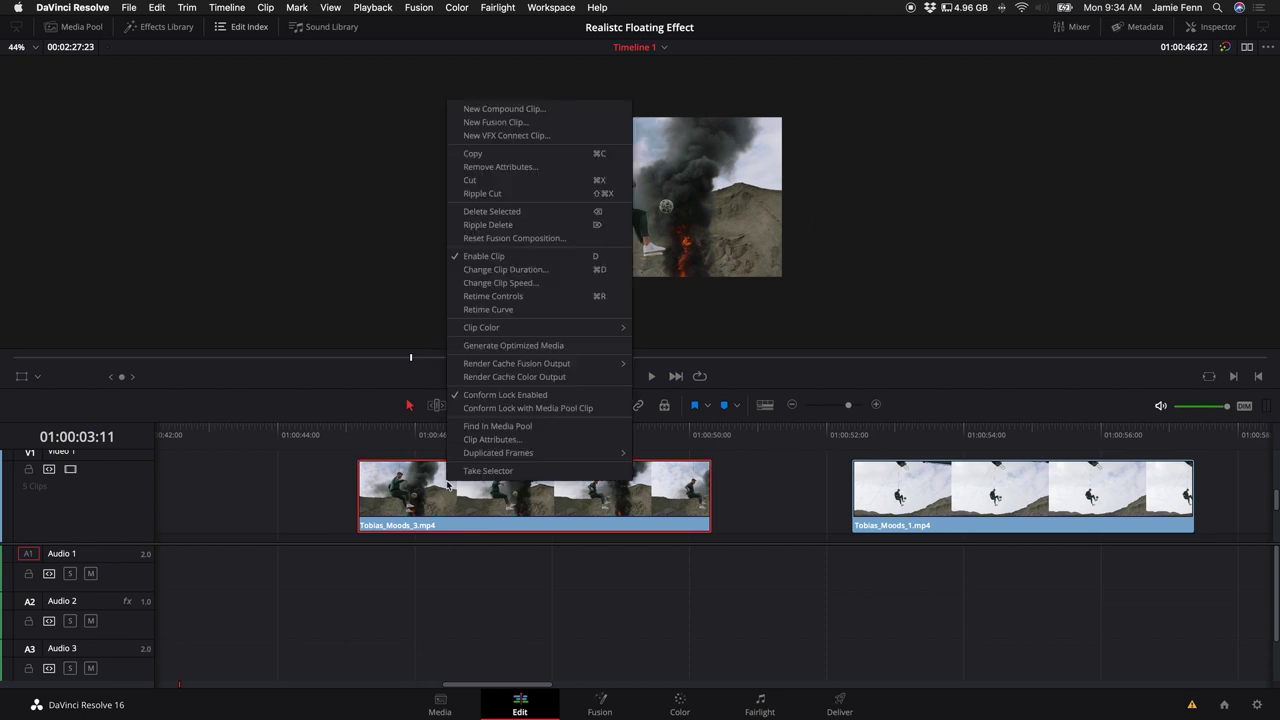
{"action": "left_click", "coordinate": [541, 122]}
{"action": "left_click_drag", "start_coordinate": [452, 430], "coordinate": [528, 432]}
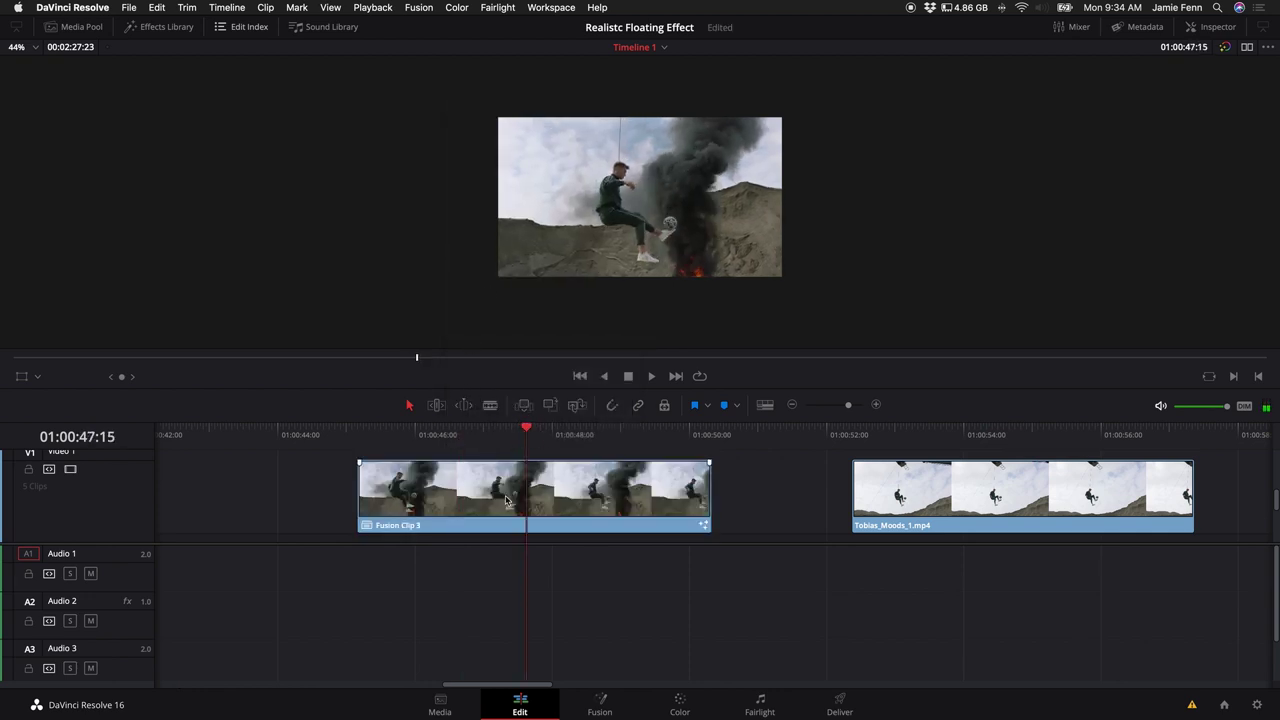
- On the Fusion page, insert a Paint node after MediaIn1 using the 'paint' tool search
{"action": "left_click", "coordinate": [599, 705]}
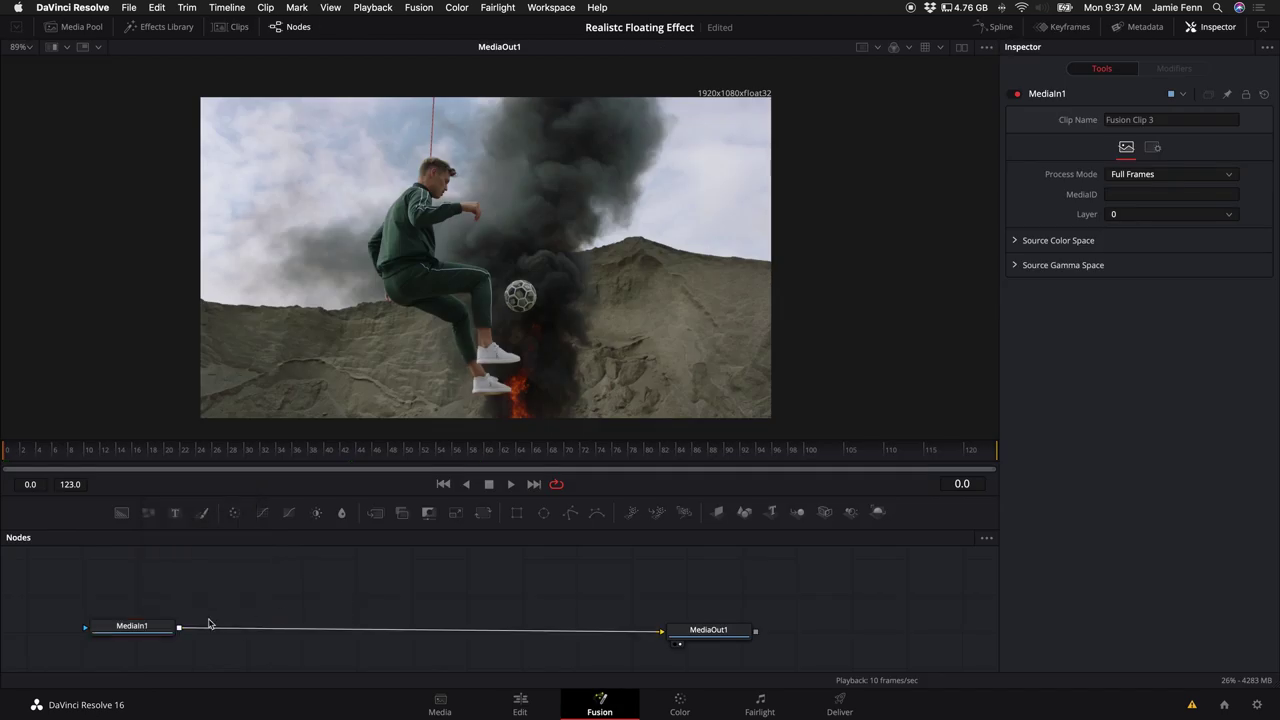
{"action": "left_click", "coordinate": [143, 628]}
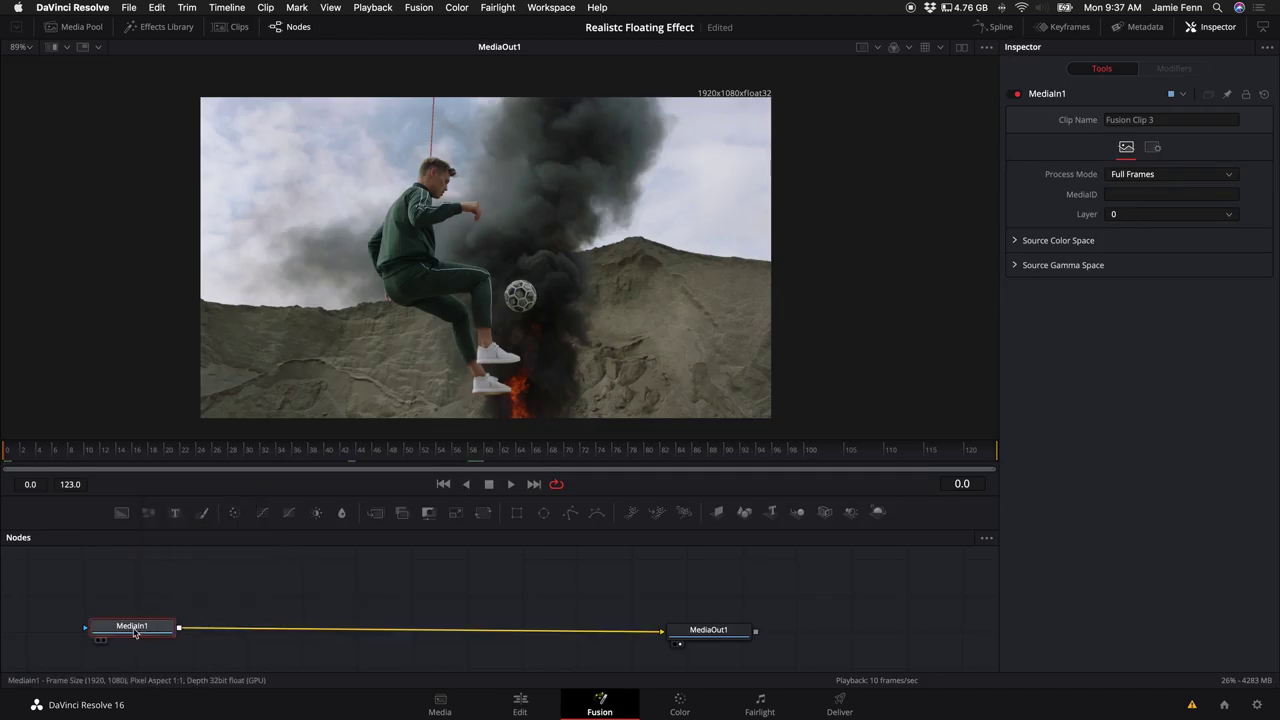
{"action": "key", "text": "shift+space"}
{"action": "type", "text": "paint"}
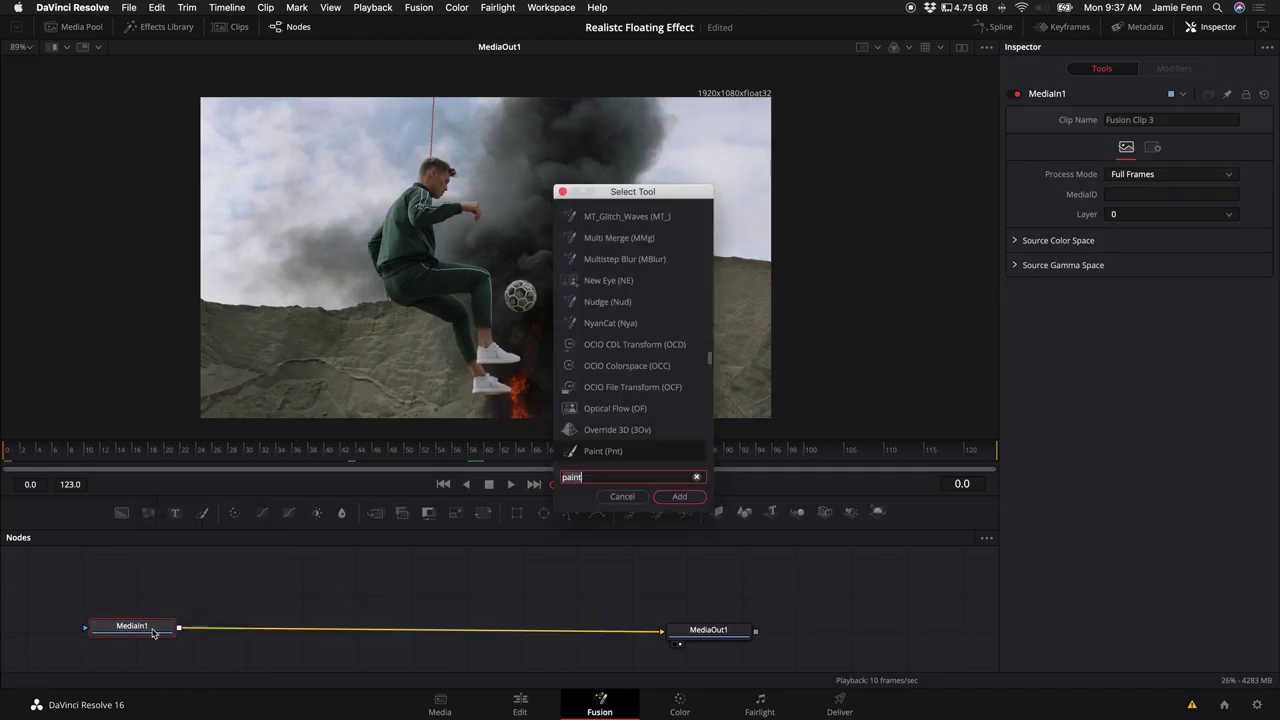
{"action": "key", "text": "Return"}
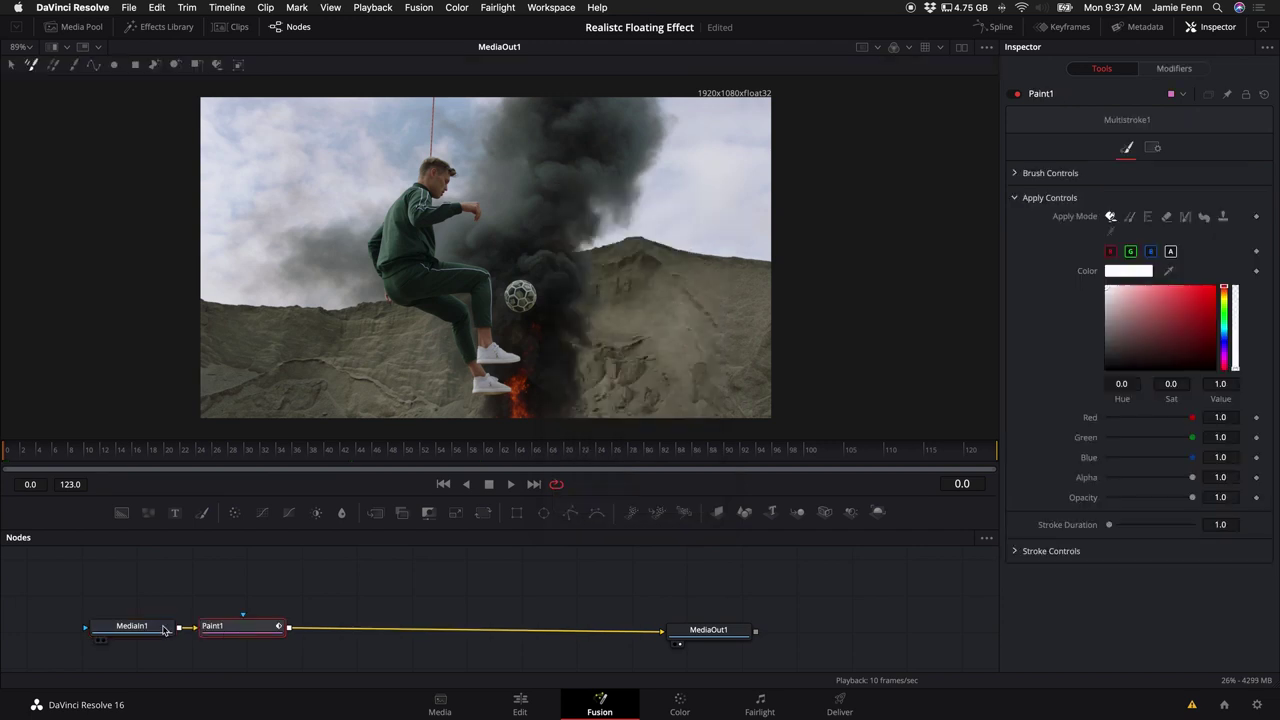
- Draw a two-point polyline stroke along the wire, from the frame top to the man's head
{"action": "left_click", "coordinate": [94, 65]}
{"action": "scroll", "coordinate": [430, 115], "scroll_direction": "up", "scroll_amount": 8}
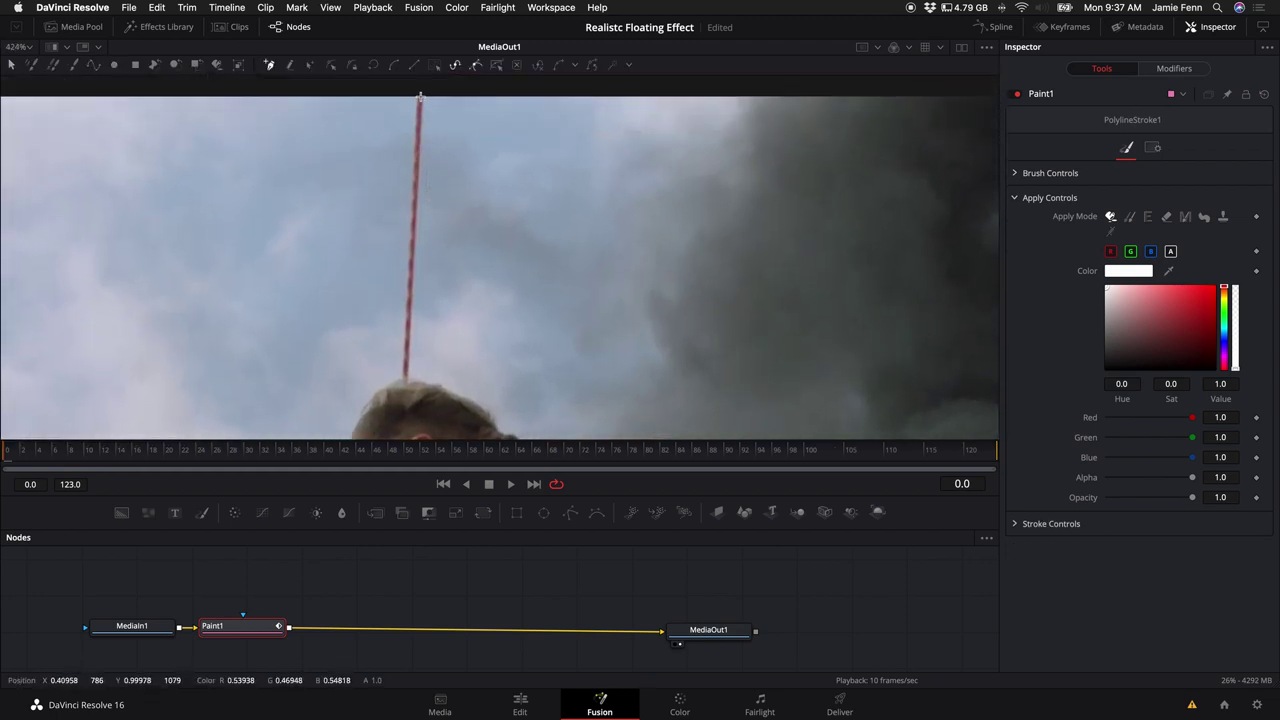
{"action": "left_click", "coordinate": [420, 96]}
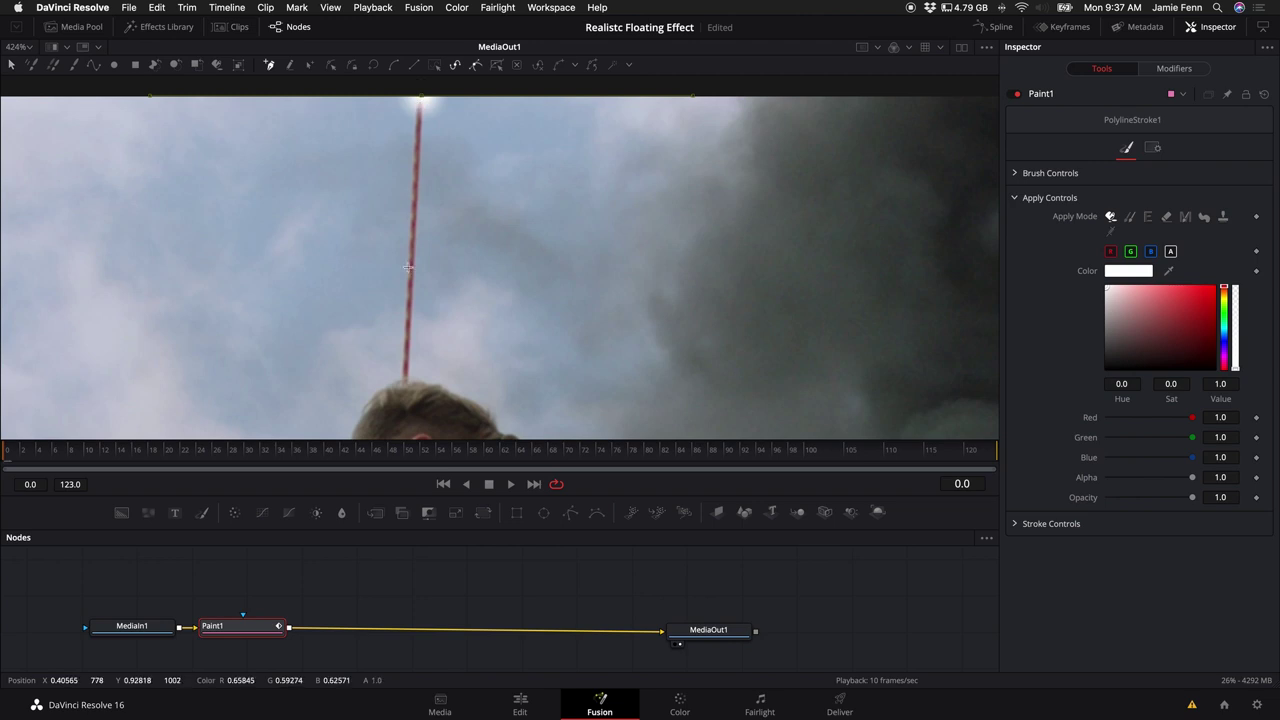
{"action": "left_click", "coordinate": [405, 381]}
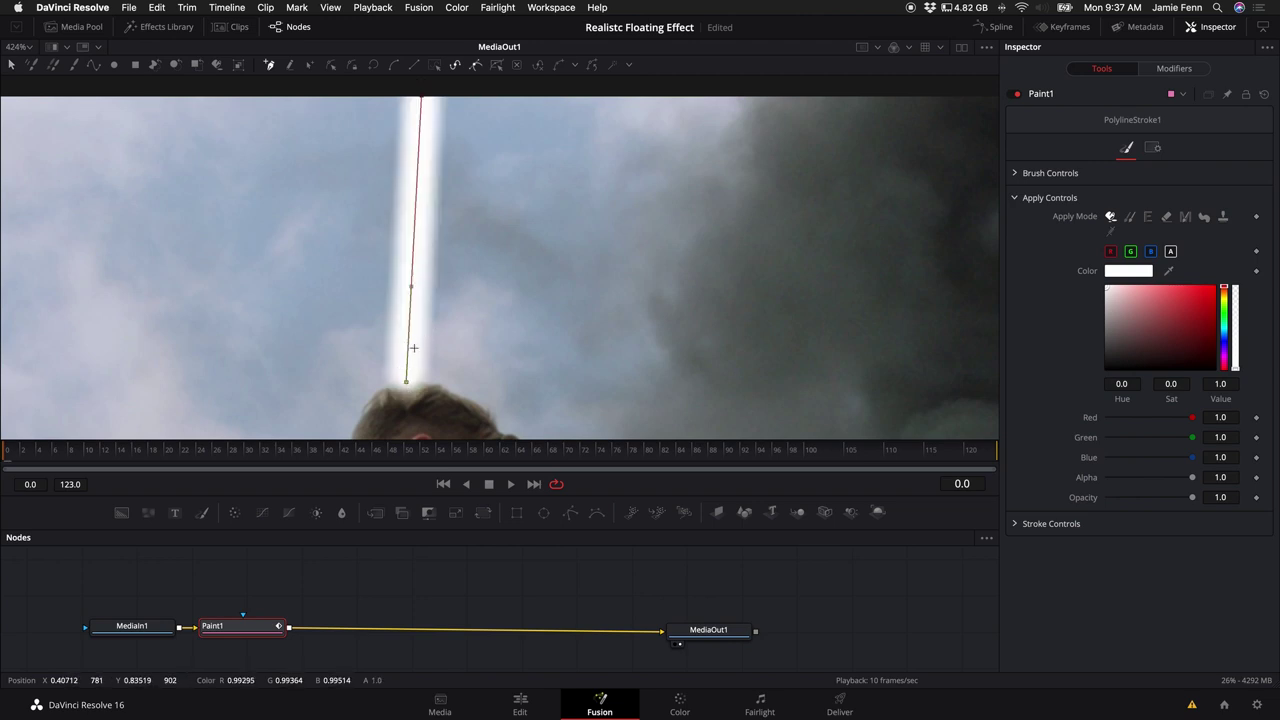
{"action": "scroll", "coordinate": [413, 347], "scroll_direction": "down", "scroll_amount": 2}
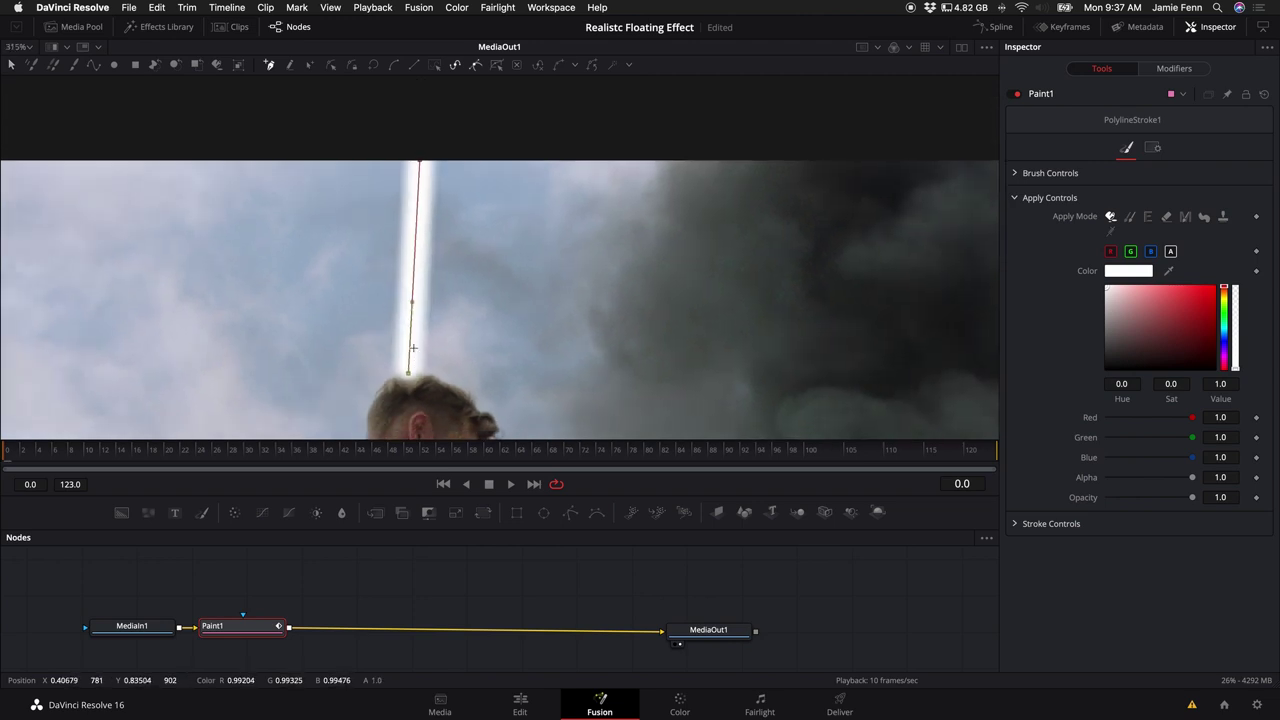
- Set the stroke's Apply Mode to Wire Removal and make its brush much thinner
{"action": "left_click", "coordinate": [1111, 232]}
{"action": "scroll", "coordinate": [392, 328], "scroll_direction": "up", "scroll_amount": 5}
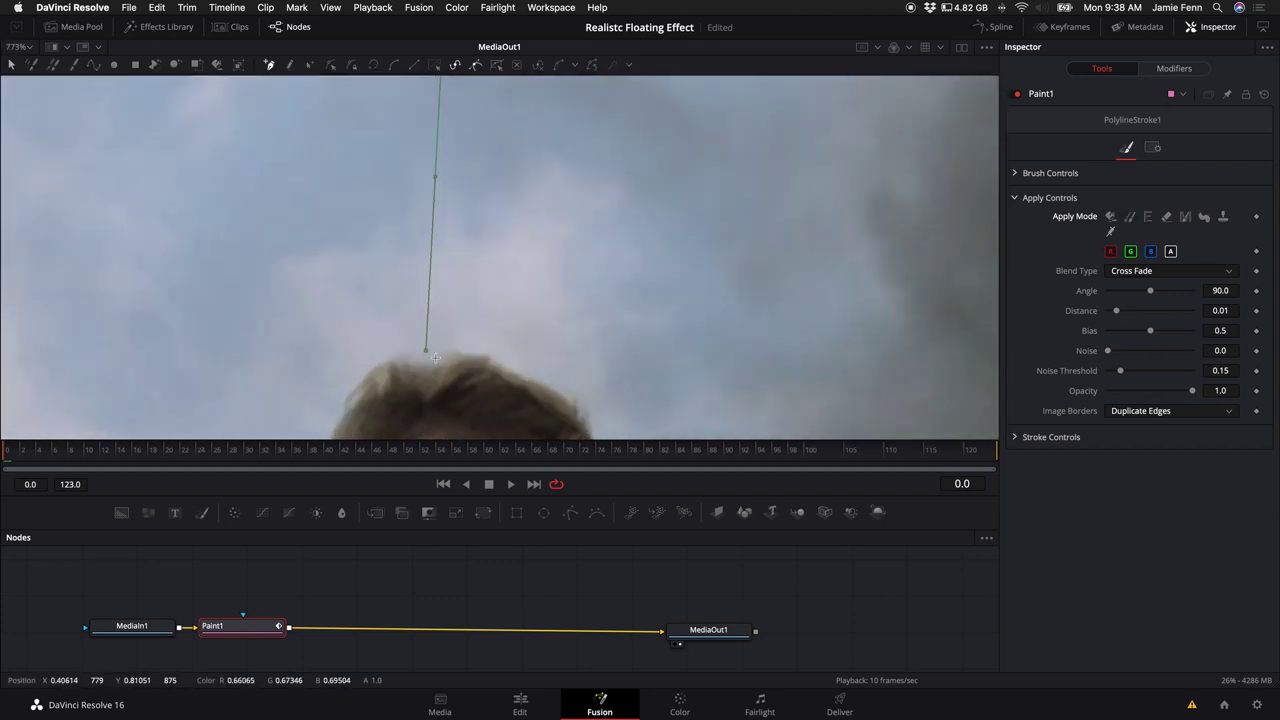
{"action": "scroll", "coordinate": [428, 369], "scroll_direction": "up", "scroll_amount": 1}
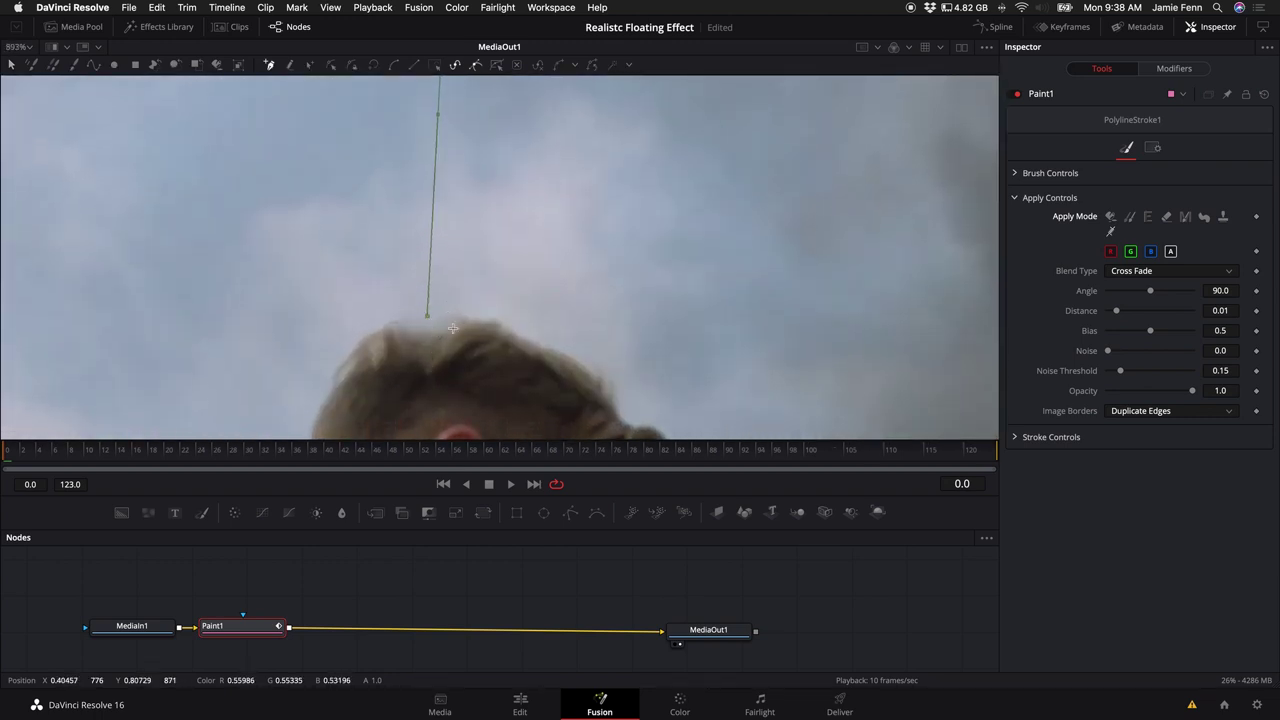
{"action": "left_click", "coordinate": [1016, 174]}
{"action": "left_click_drag", "start_coordinate": [1124, 230], "coordinate": [1112, 233]}
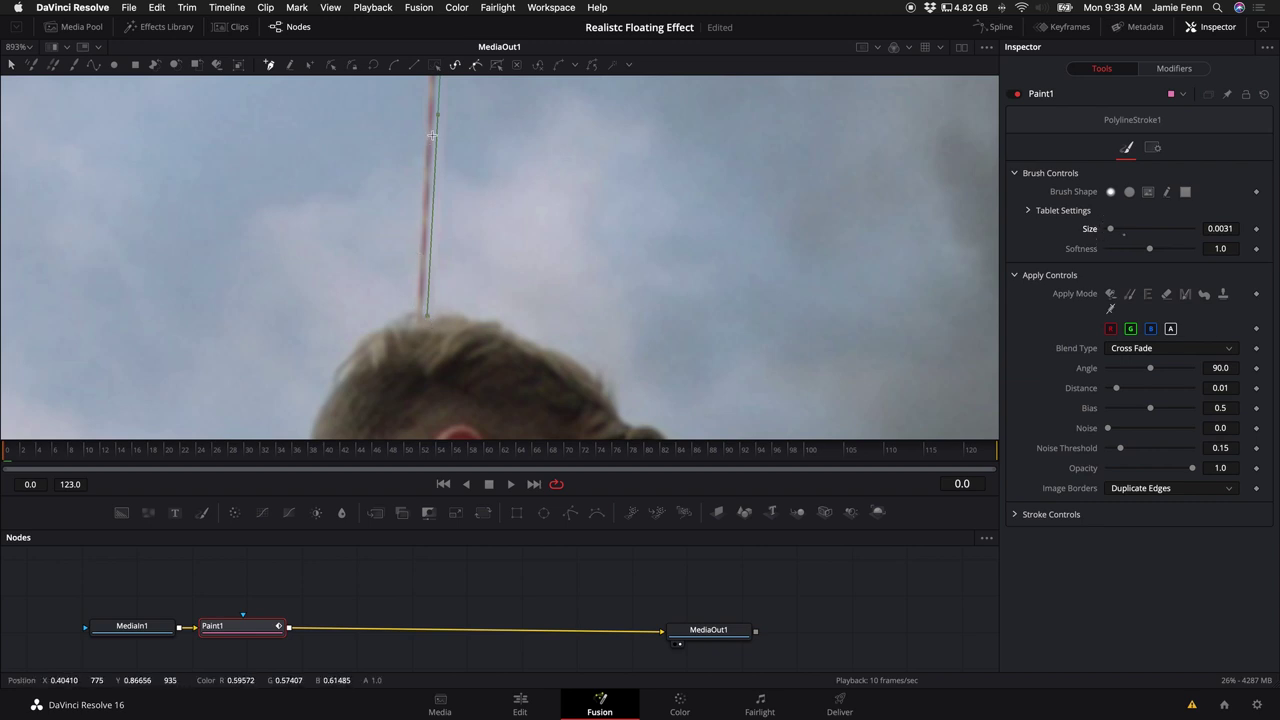
- Align both stroke points on the wire, with brush size 0.0071 and softness 1.386
{"action": "left_click_drag", "start_coordinate": [427, 316], "coordinate": [425, 318]}
{"action": "scroll", "coordinate": [425, 318], "scroll_direction": "up", "scroll_amount": 10}
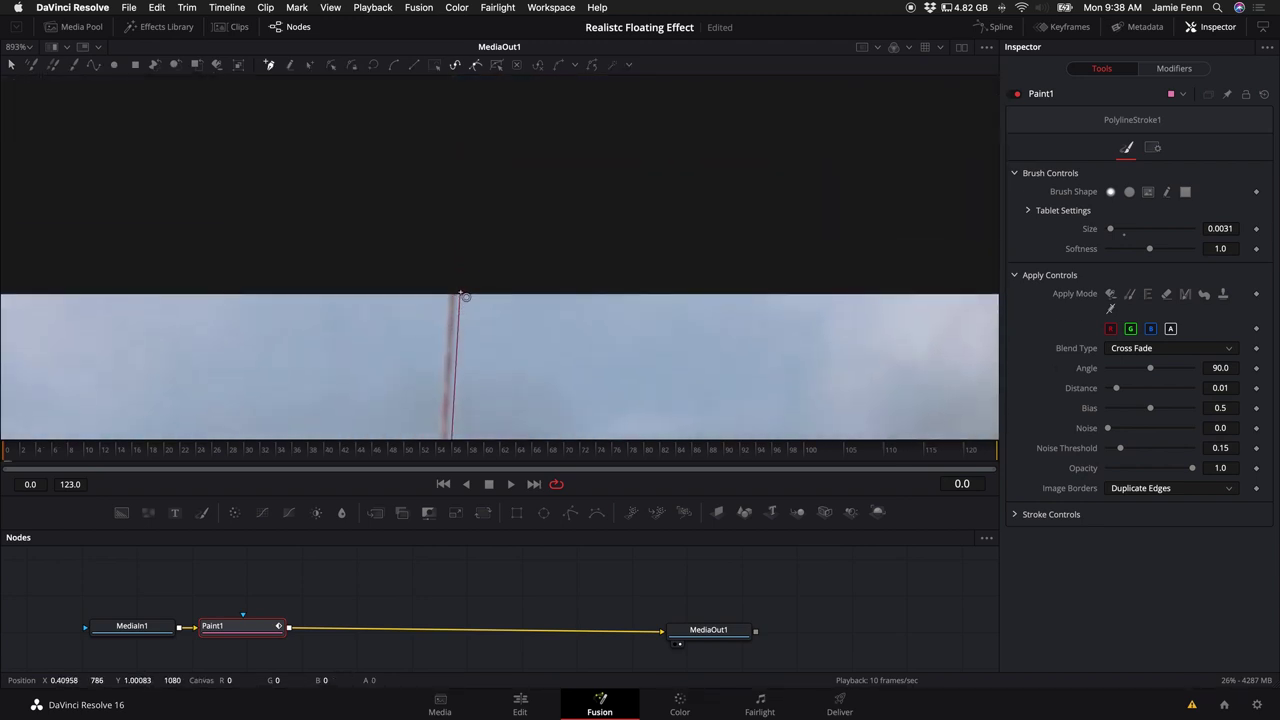
{"action": "mouse_move", "coordinate": [461, 297]}
{"action": "left_mouse_down"}
{"action": "mouse_move", "coordinate": [449, 289]}
{"action": "mouse_move", "coordinate": [457, 296]}
{"action": "left_mouse_up"}
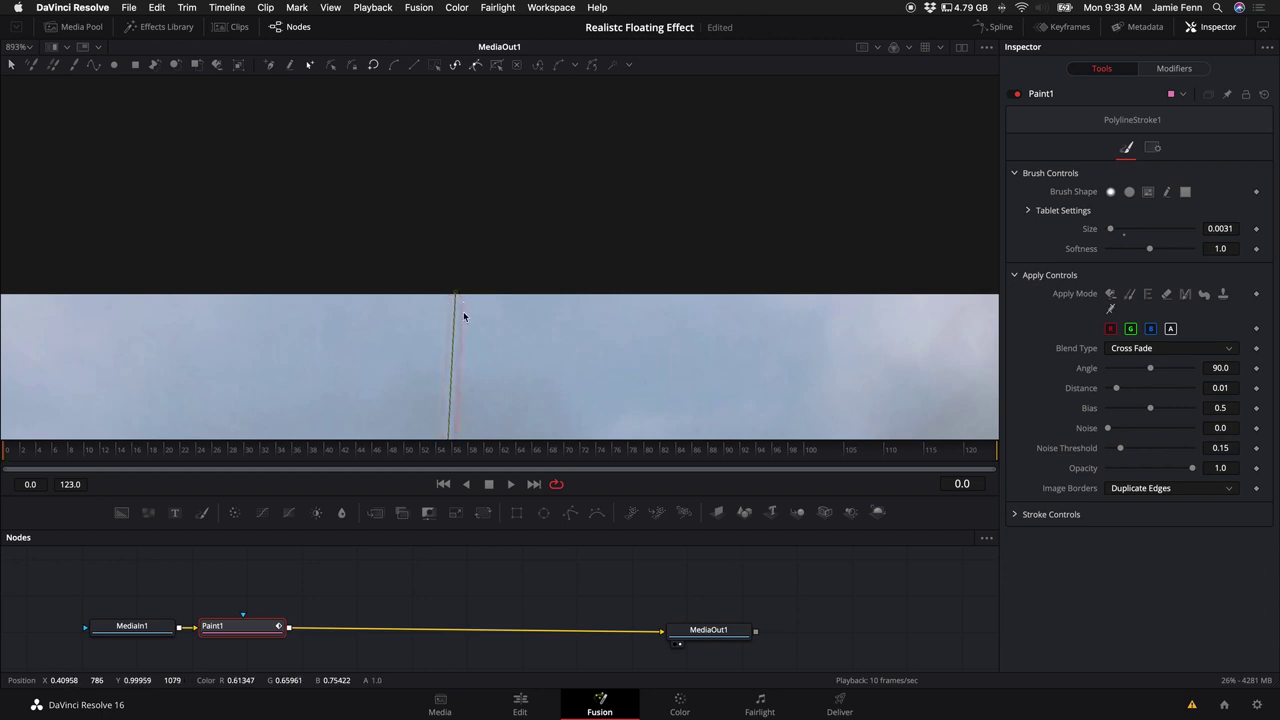
{"action": "scroll", "coordinate": [462, 314], "scroll_direction": "down", "scroll_amount": 8}
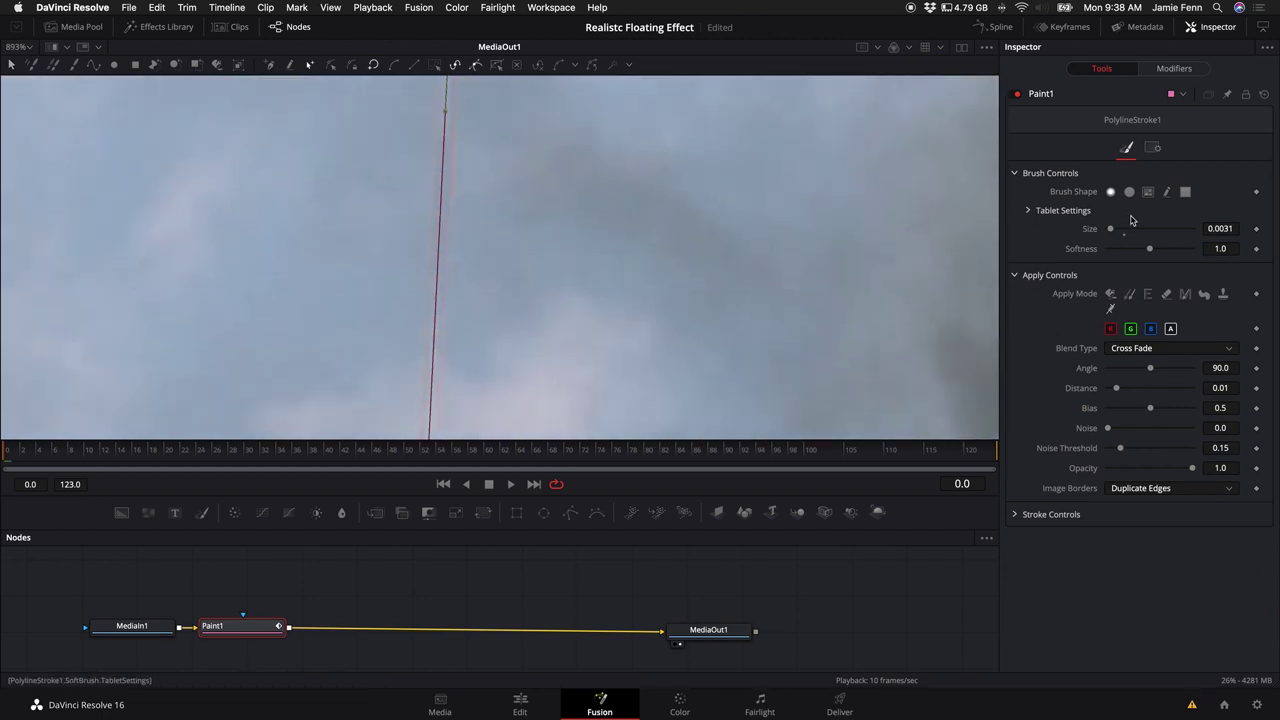
{"action": "left_click_drag", "start_coordinate": [1113, 232], "coordinate": [1114, 232]}
{"action": "left_click_drag", "start_coordinate": [1147, 251], "coordinate": [1166, 251]}
- Zoom the viewer out and expand PolylineStroke1's Stroke Controls to show its animation settings
{"action": "scroll", "coordinate": [459, 310], "scroll_direction": "down", "scroll_amount": 3}
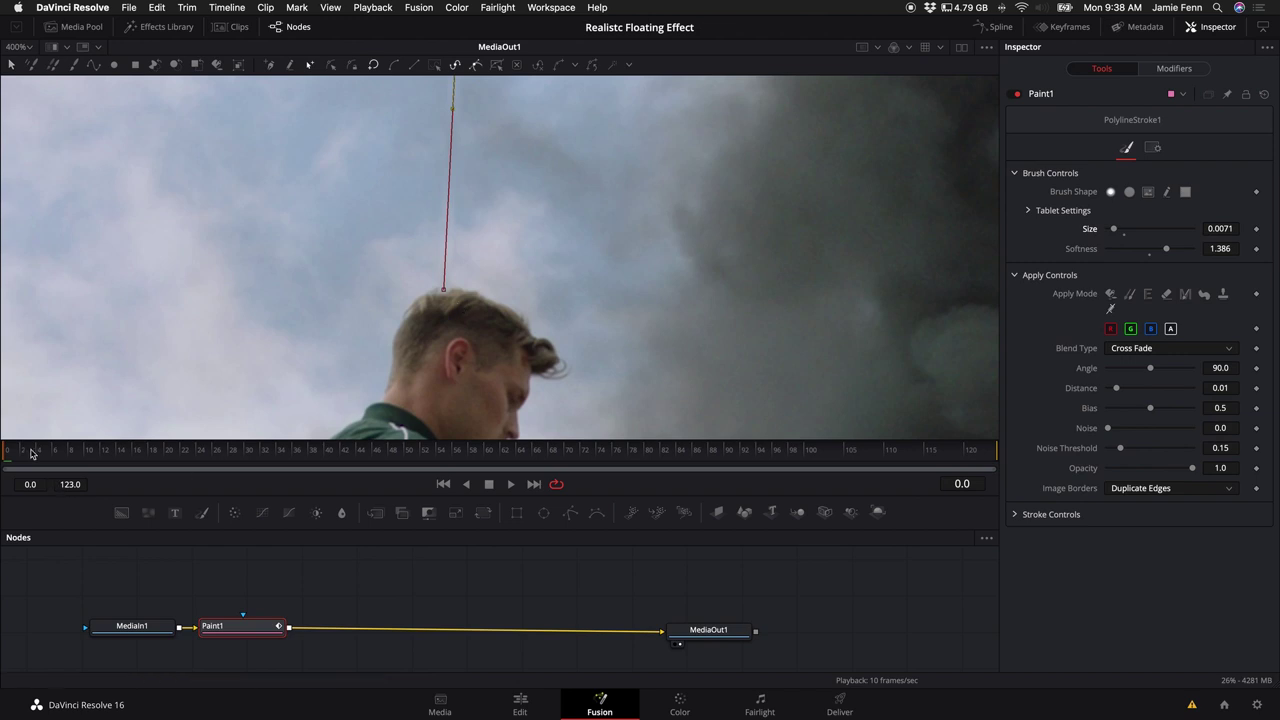
{"action": "scroll", "coordinate": [494, 308], "scroll_direction": "down", "scroll_amount": 3}
{"action": "scroll", "coordinate": [494, 308], "scroll_direction": "up", "scroll_amount": 2}
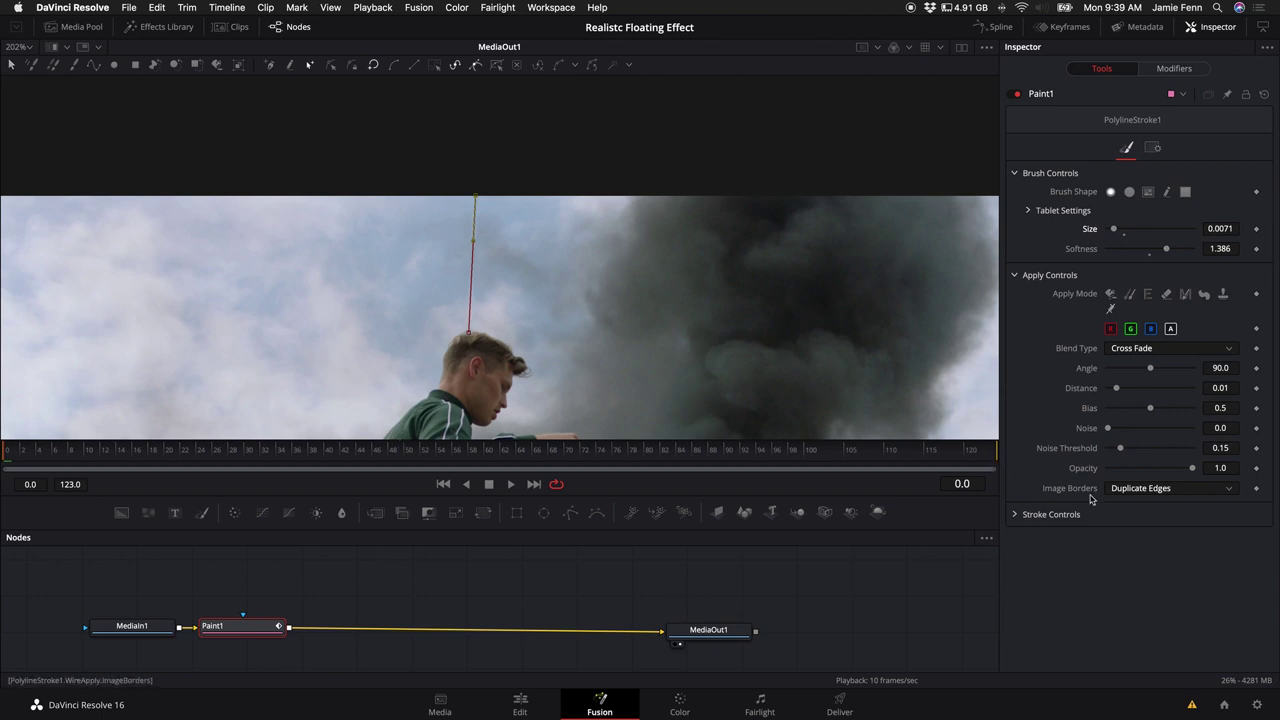
{"action": "left_click", "coordinate": [1016, 516]}
{"action": "scroll", "coordinate": [1188, 541], "scroll_direction": "down", "scroll_amount": 2}
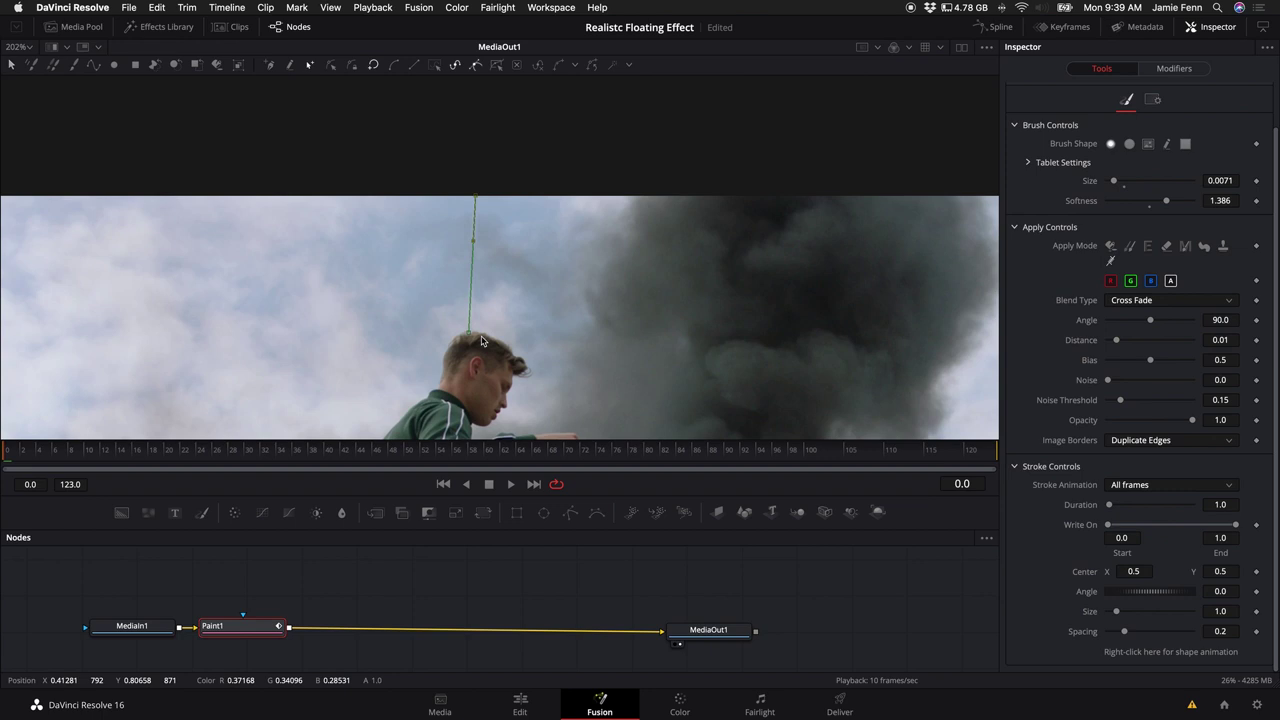
{"action": "scroll", "coordinate": [481, 341], "scroll_direction": "up", "scroll_amount": 3}
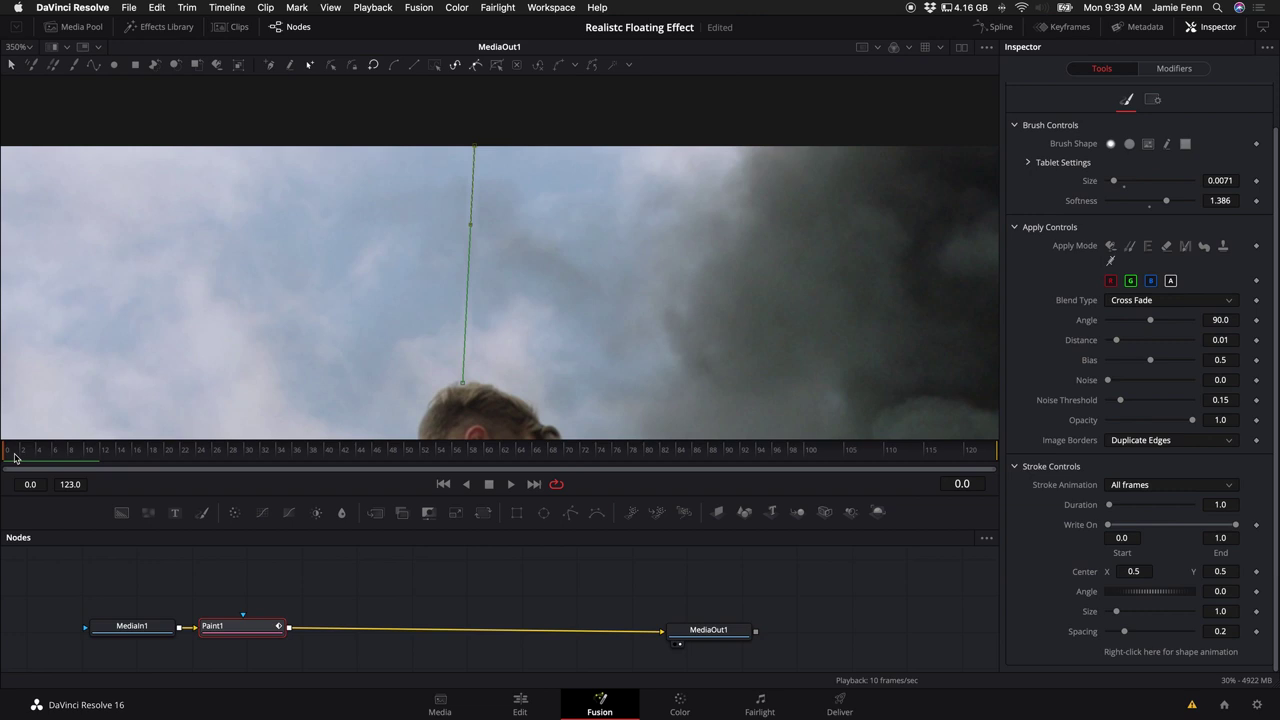
- Scrub later in the clip, realign the stroke's ends on the wire, and step through frames
{"action": "mouse_move", "coordinate": [15, 457]}
{"action": "left_mouse_down"}
{"action": "mouse_move", "coordinate": [82, 456]}
{"action": "mouse_move", "coordinate": [70, 456]}
{"action": "left_mouse_up"}
{"action": "left_click_drag", "start_coordinate": [463, 382], "coordinate": [470, 401]}
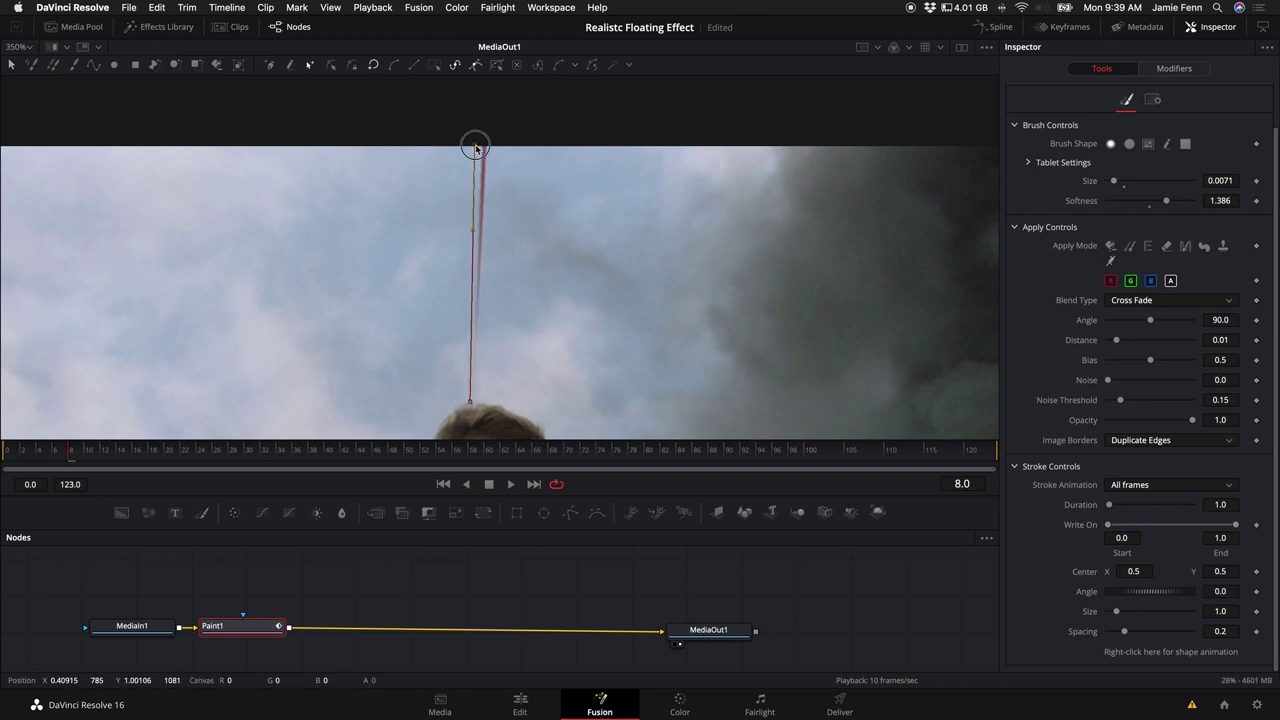
{"action": "left_click_drag", "start_coordinate": [476, 148], "coordinate": [484, 145]}
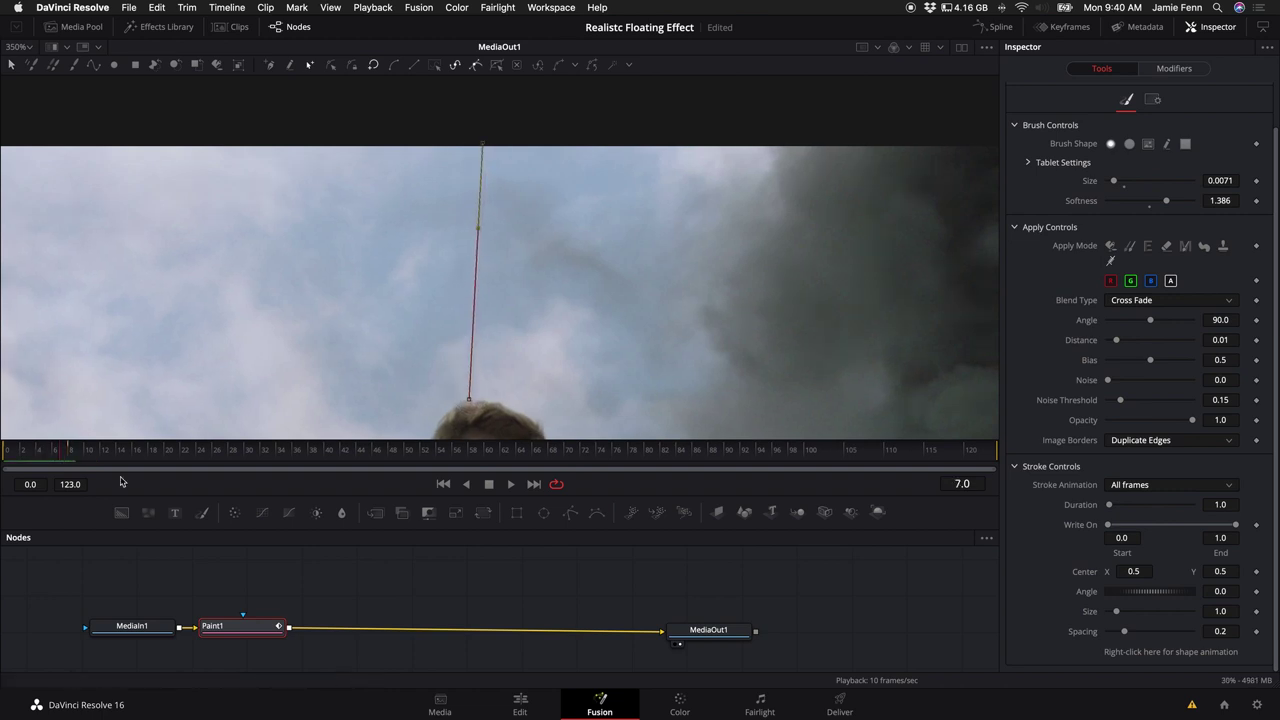
{"action": "key", "text": "Left"}
{"action": "key", "text": "Left"}
{"action": "key", "text": "Left"}
{"action": "key", "text": "Left"}
{"action": "key", "text": "Left"}
{"action": "key", "text": "Left"}
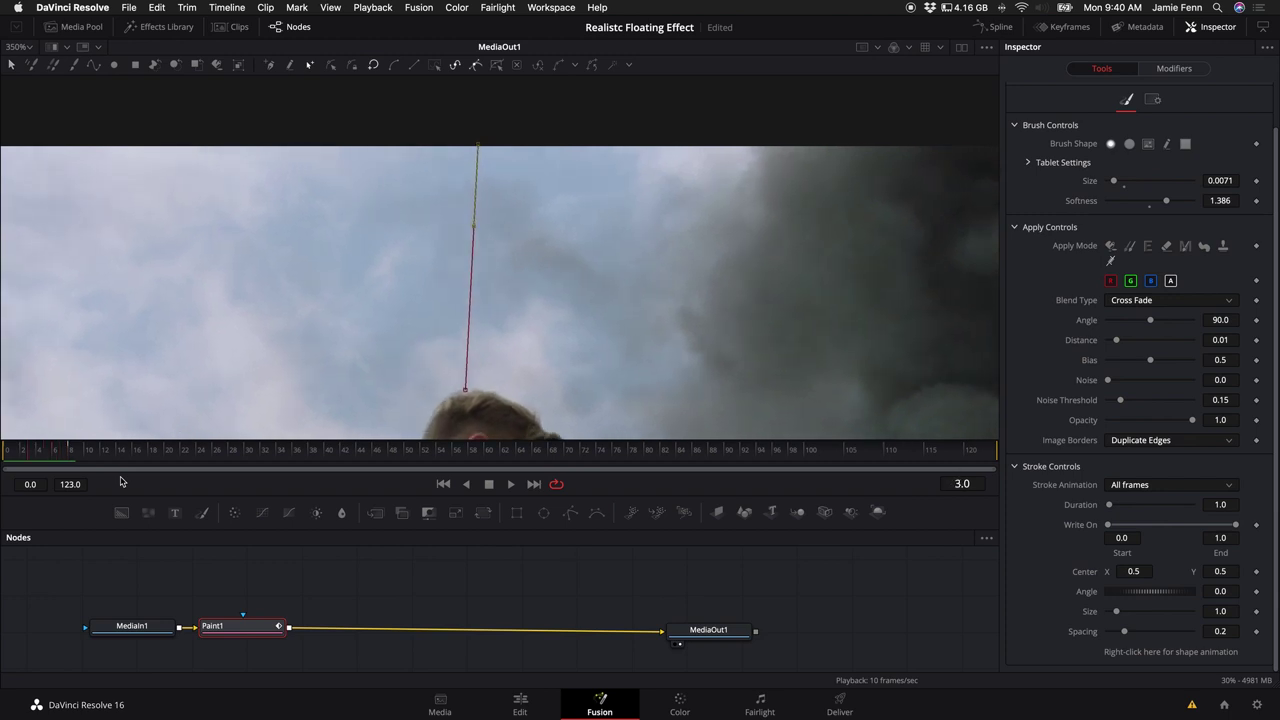
{"action": "key", "text": "Right"}
{"action": "key", "text": "Right"}
{"action": "key", "text": "Right"}
{"action": "key", "text": "Right"}
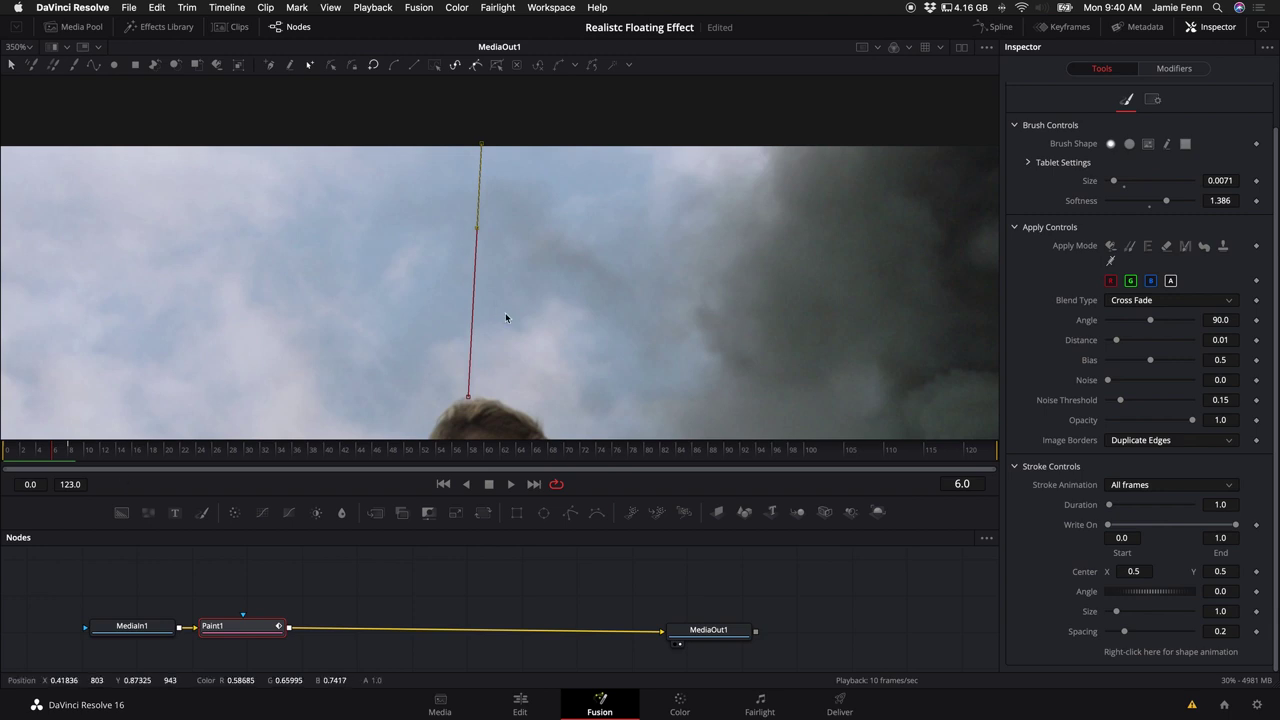
{"action": "key", "text": "space"}
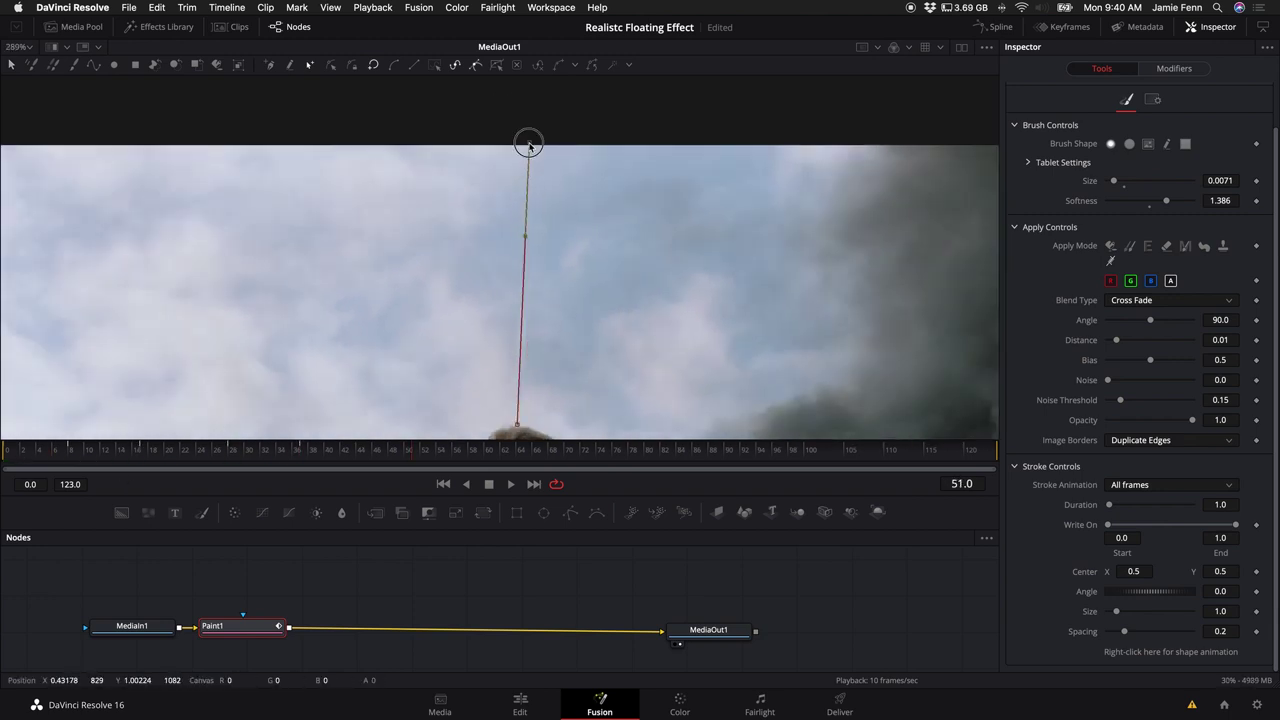
{"action": "scroll", "coordinate": [529, 120], "scroll_direction": "down", "scroll_amount": 5}
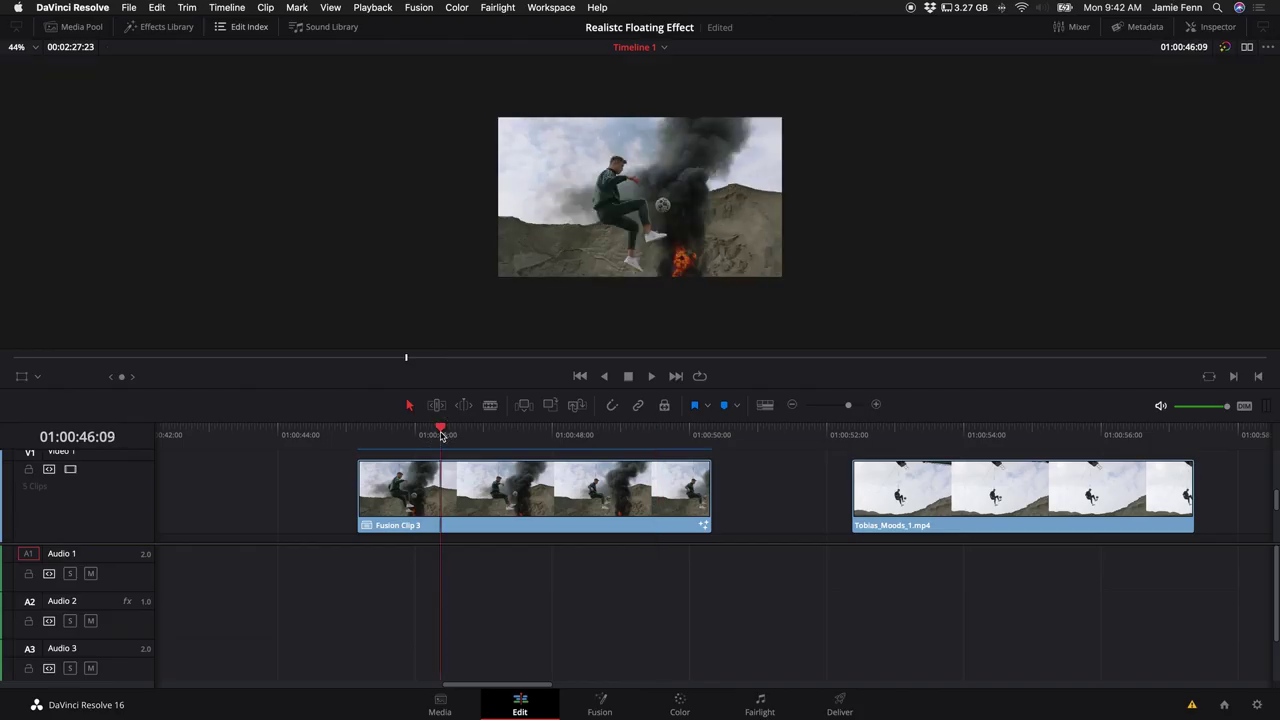
- Select Fusion Clip 3 in the timeline and bring it into the Fusion page
{"action": "left_click", "coordinate": [460, 486]}
{"action": "left_click", "coordinate": [600, 705]}
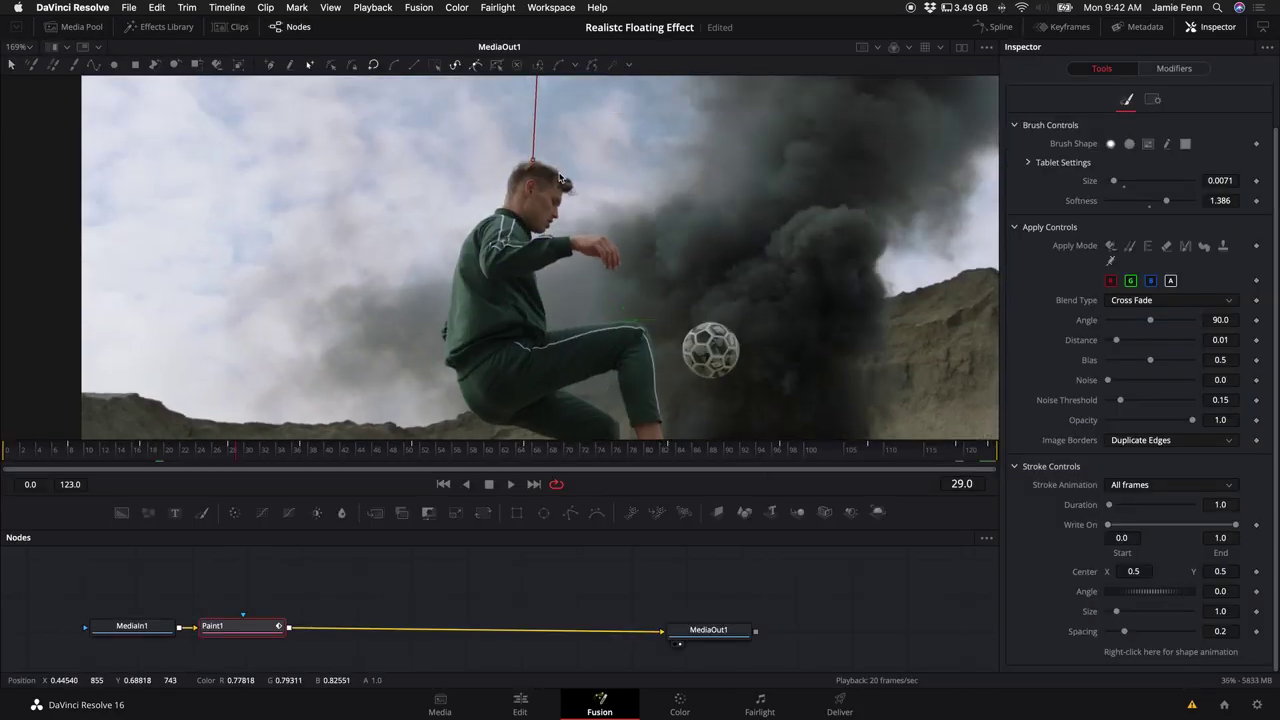
{"action": "scroll", "coordinate": [558, 172], "scroll_direction": "up", "scroll_amount": 5}
{"action": "scroll", "coordinate": [555, 205], "scroll_direction": "down", "scroll_amount": 3}
{"action": "scroll", "coordinate": [553, 206], "scroll_direction": "up", "scroll_amount": 4}
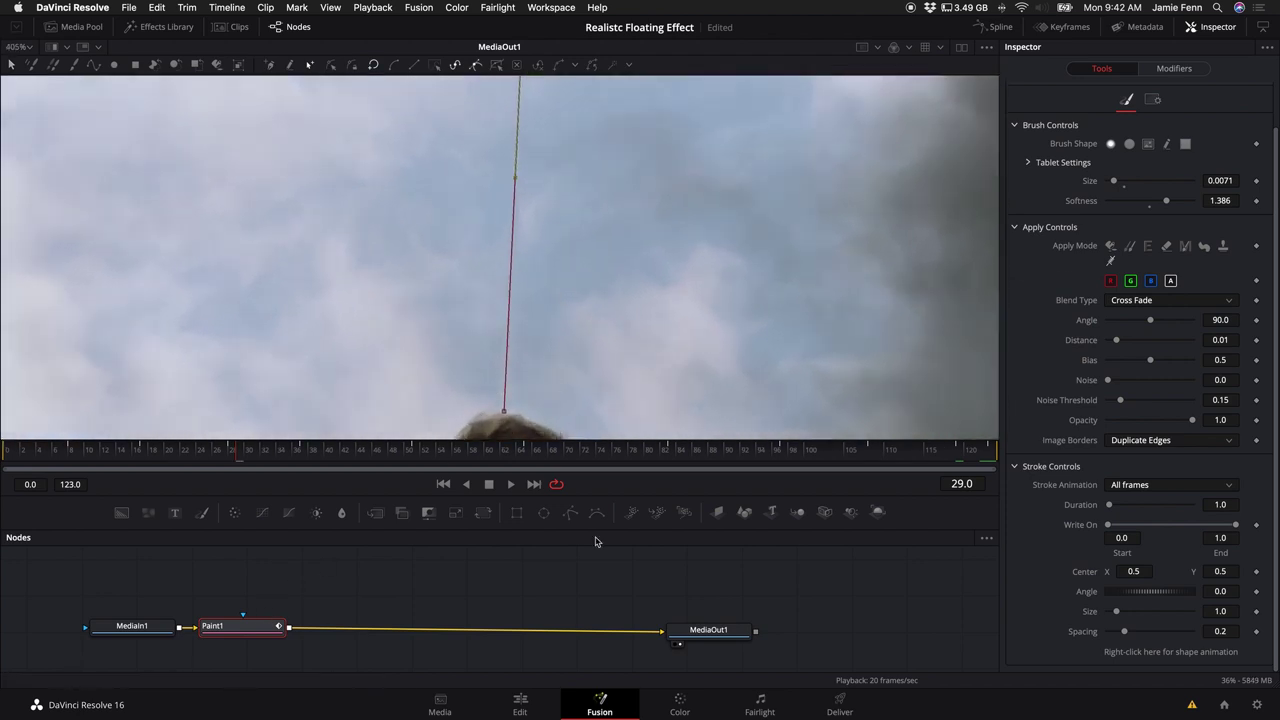
- Set the stroke's Blend Type to Edge Blend and lower its distance to 0.0031
{"action": "left_click", "coordinate": [1148, 302]}
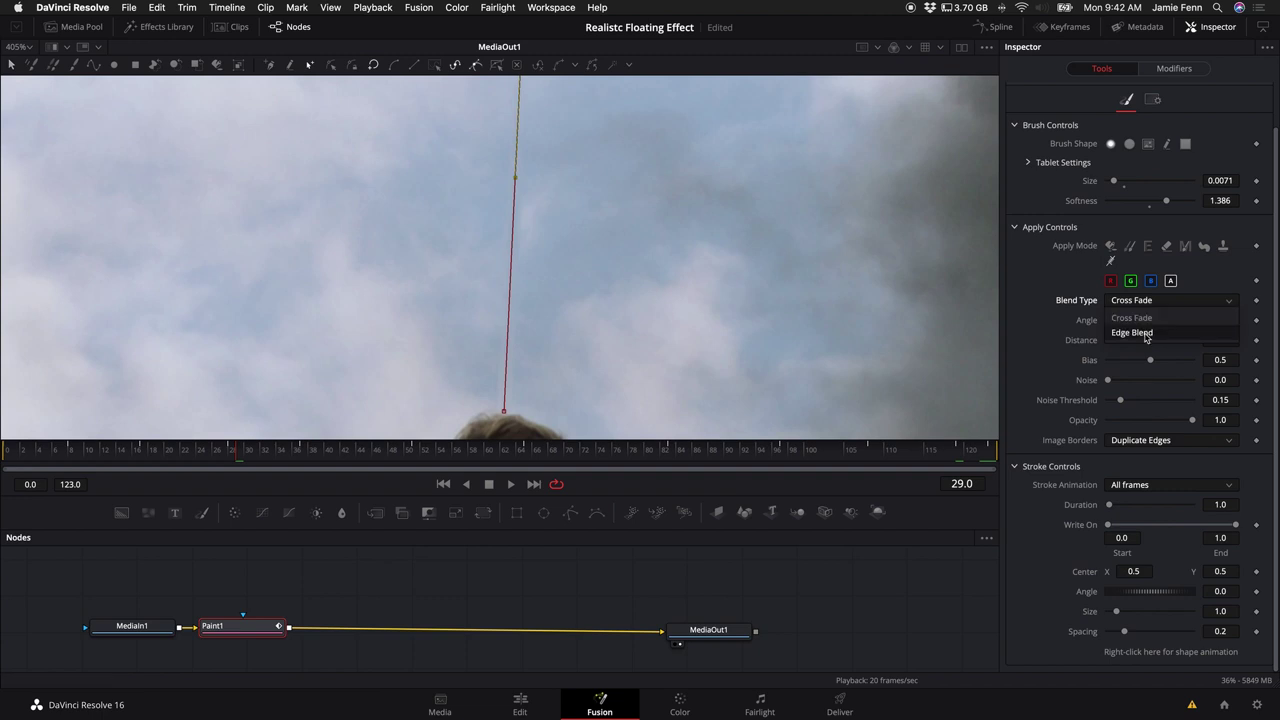
{"action": "left_click", "coordinate": [1145, 335]}
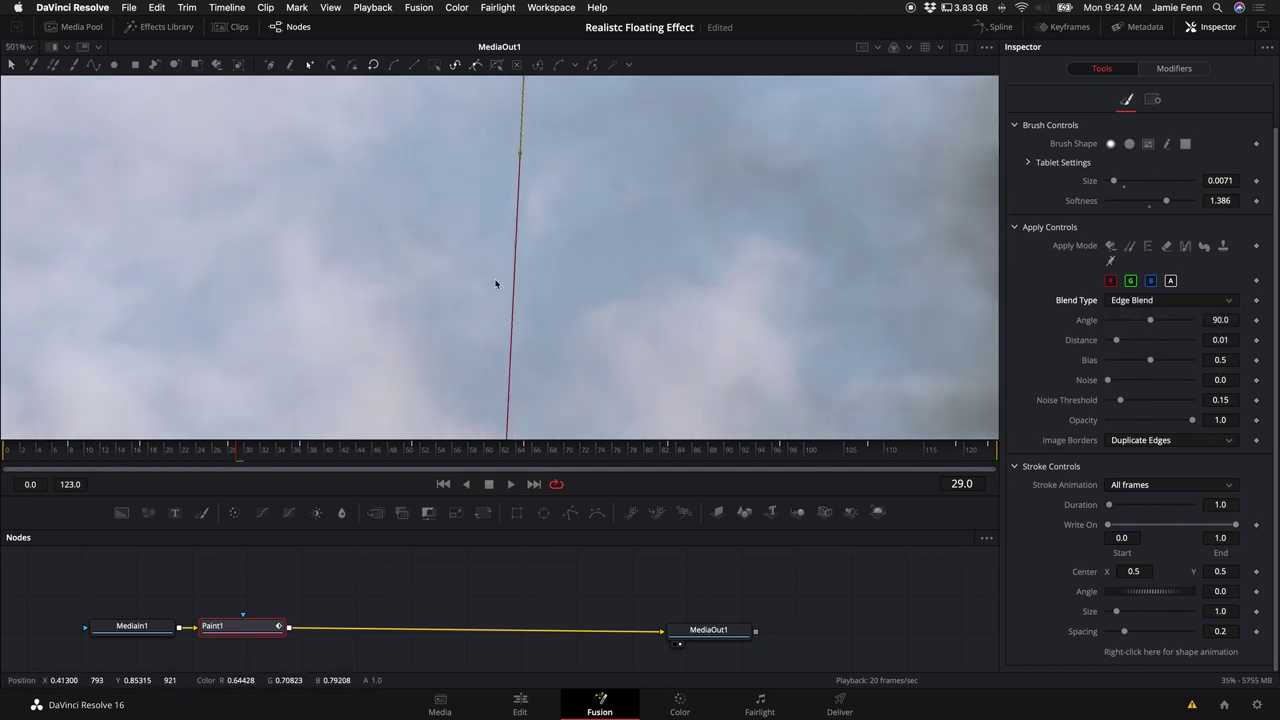
{"action": "left_click_drag", "start_coordinate": [1117, 341], "coordinate": [1110, 345]}
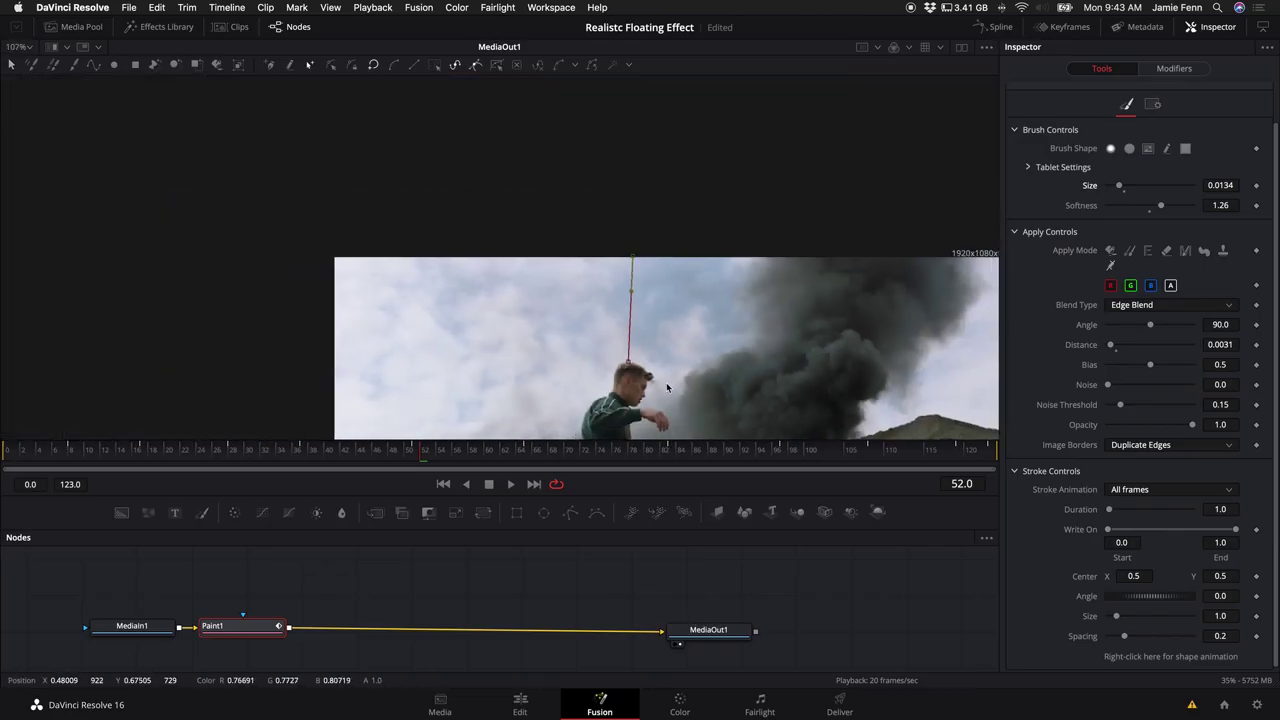
- Insert Paint2 after Paint1 by searching 'paint' in the tool search
{"action": "scroll", "coordinate": [666, 383], "scroll_direction": "down", "scroll_amount": 5}
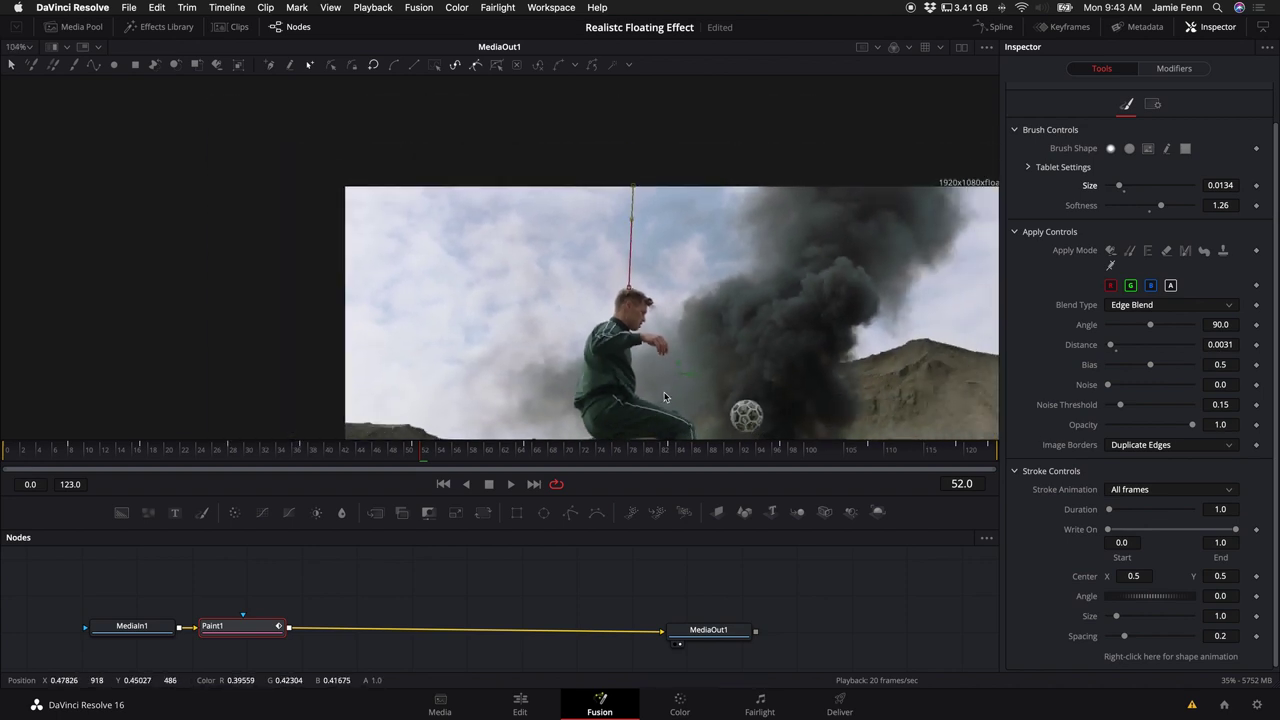
{"action": "scroll", "coordinate": [663, 392], "scroll_direction": "down", "scroll_amount": 1}
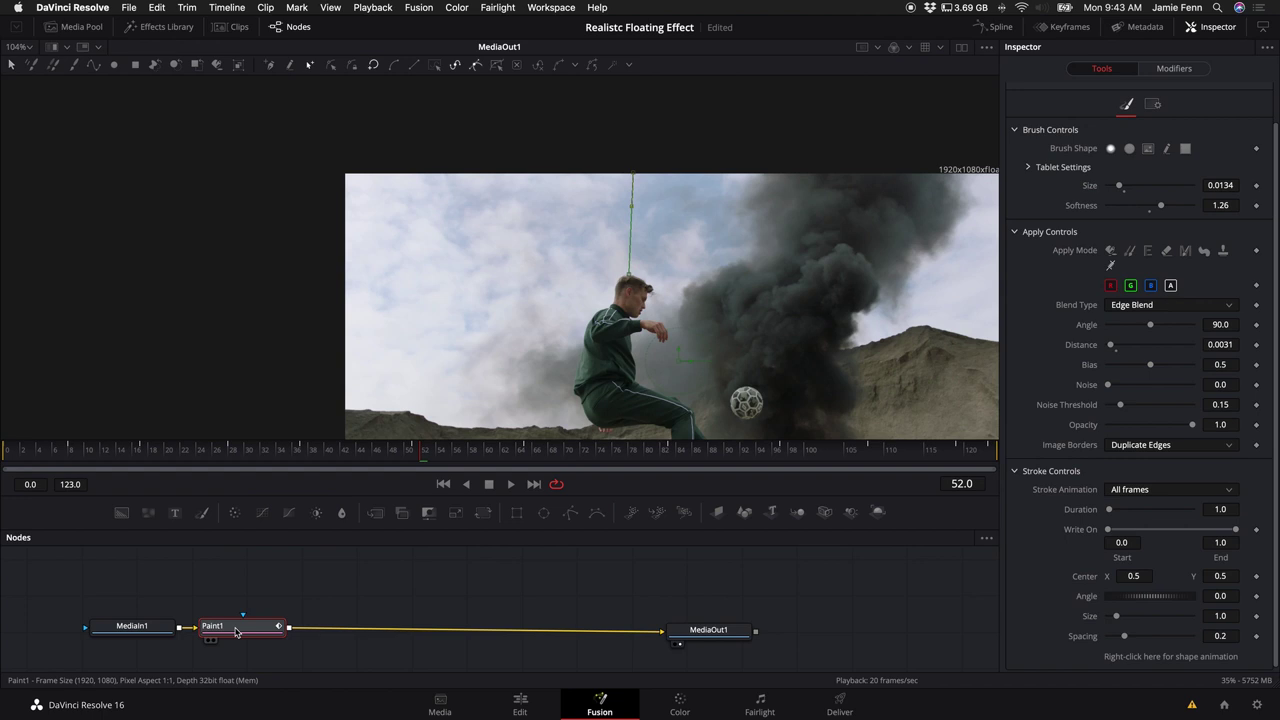
{"action": "key", "text": "shift+space"}
{"action": "type", "text": "pain"}
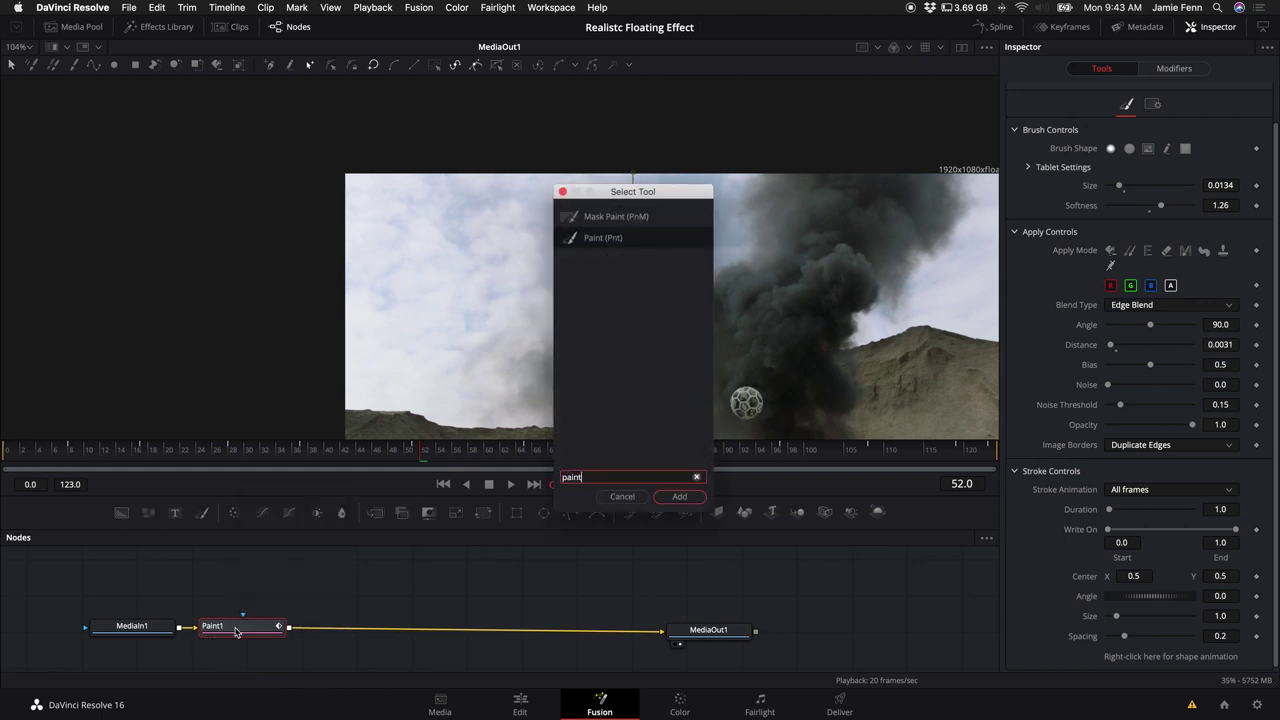
{"action": "type", "text": "t"}
{"action": "key", "text": "Return"}
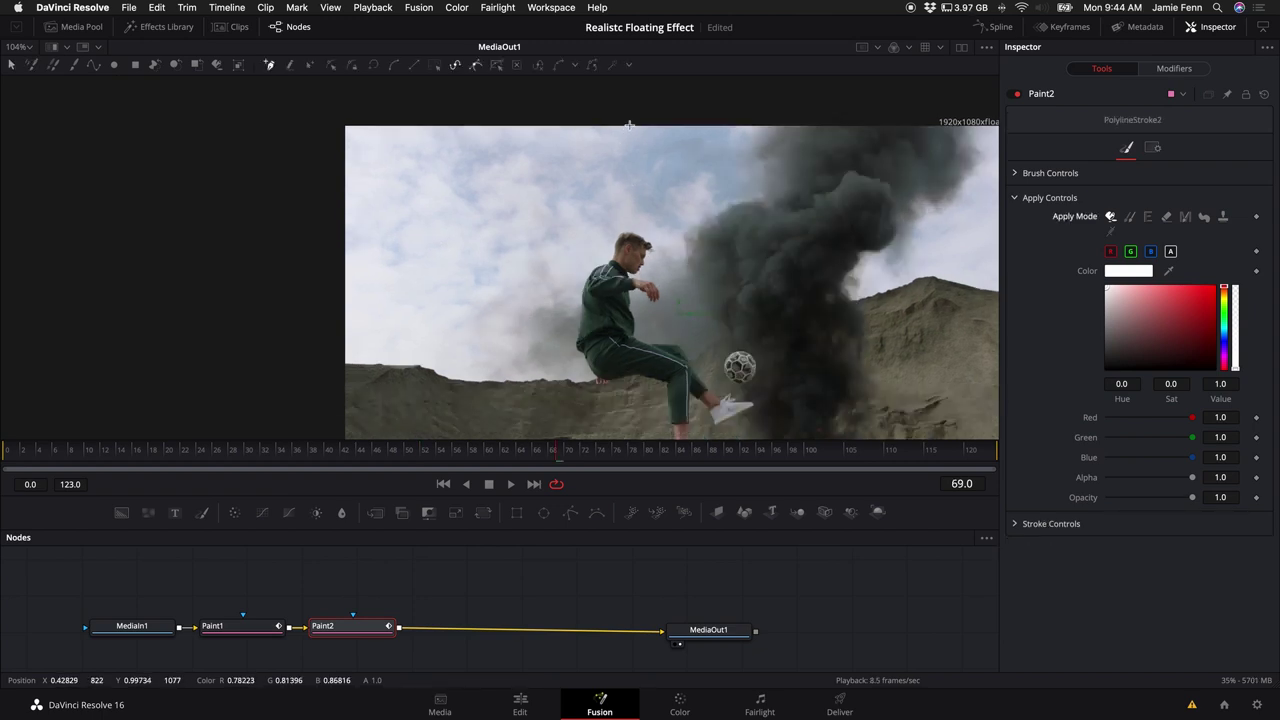
- Start the second wire stroke at the frame top, running right and bending downward
{"action": "left_click", "coordinate": [630, 246]}
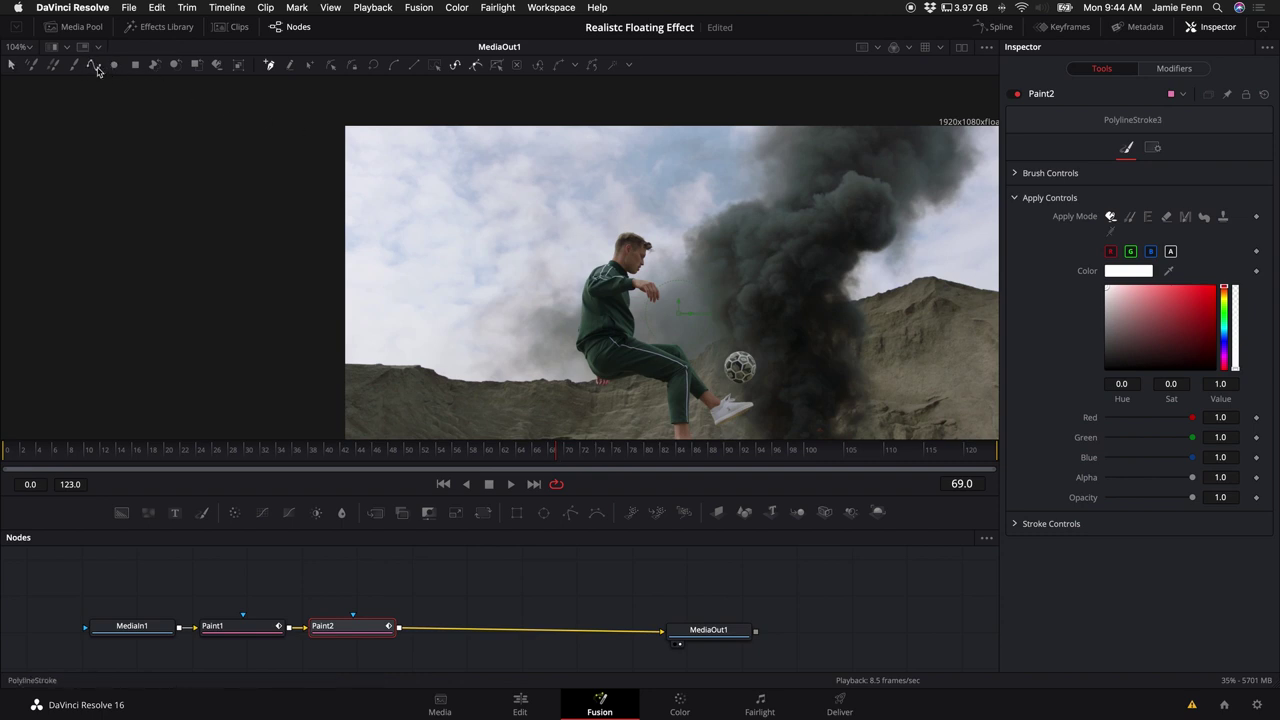
{"action": "left_click", "coordinate": [629, 140]}
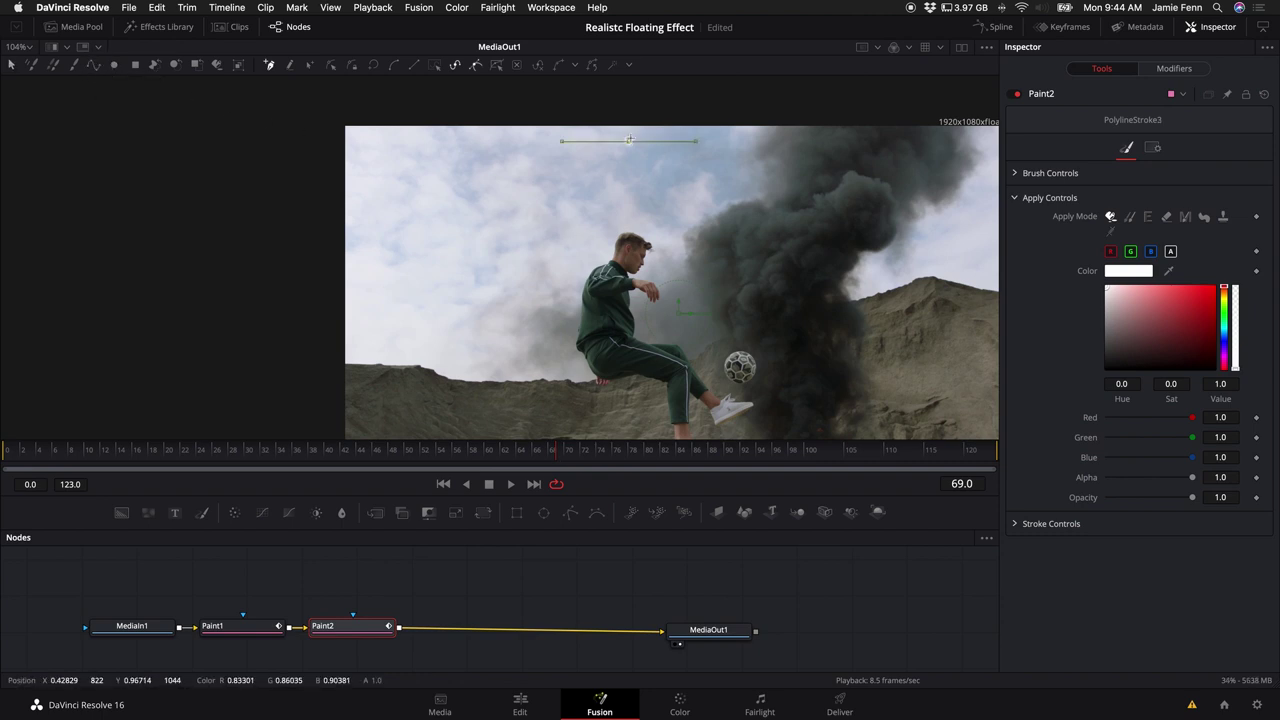
{"action": "left_click", "coordinate": [629, 195]}
{"action": "key", "text": "super+z"}
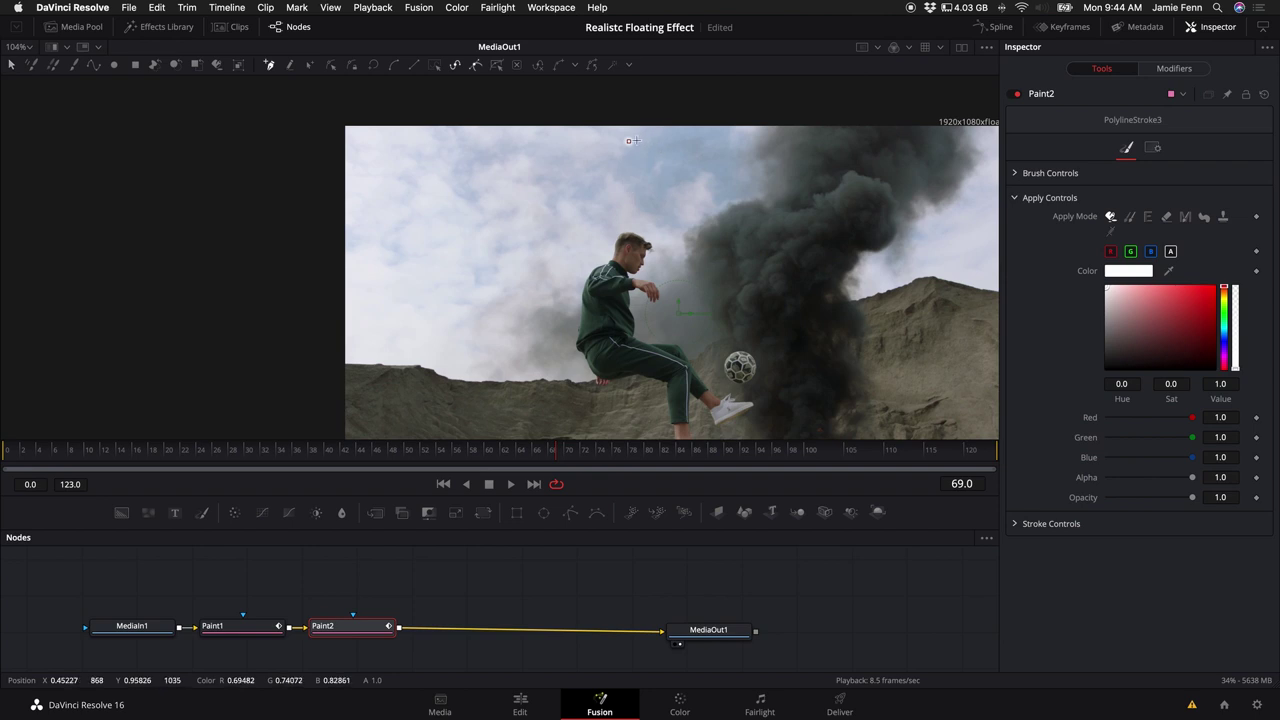
{"action": "left_click", "coordinate": [688, 147]}
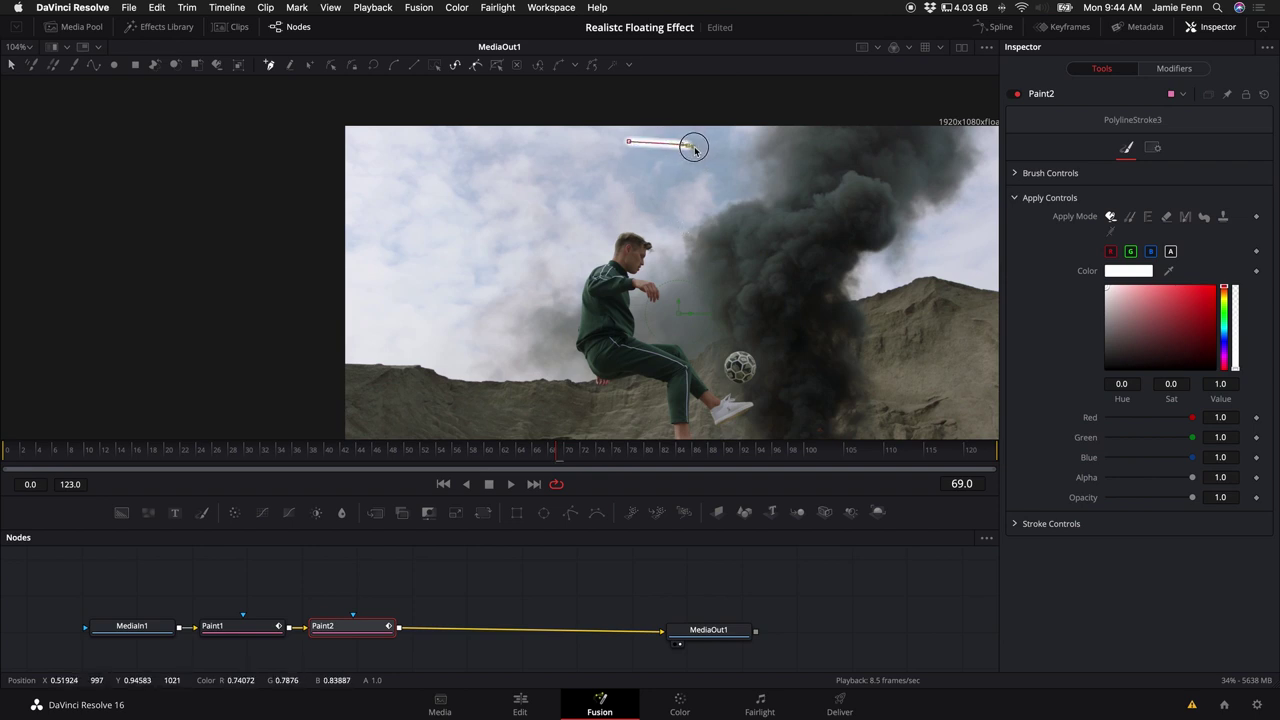
{"action": "left_click_drag", "start_coordinate": [706, 160], "coordinate": [704, 185]}
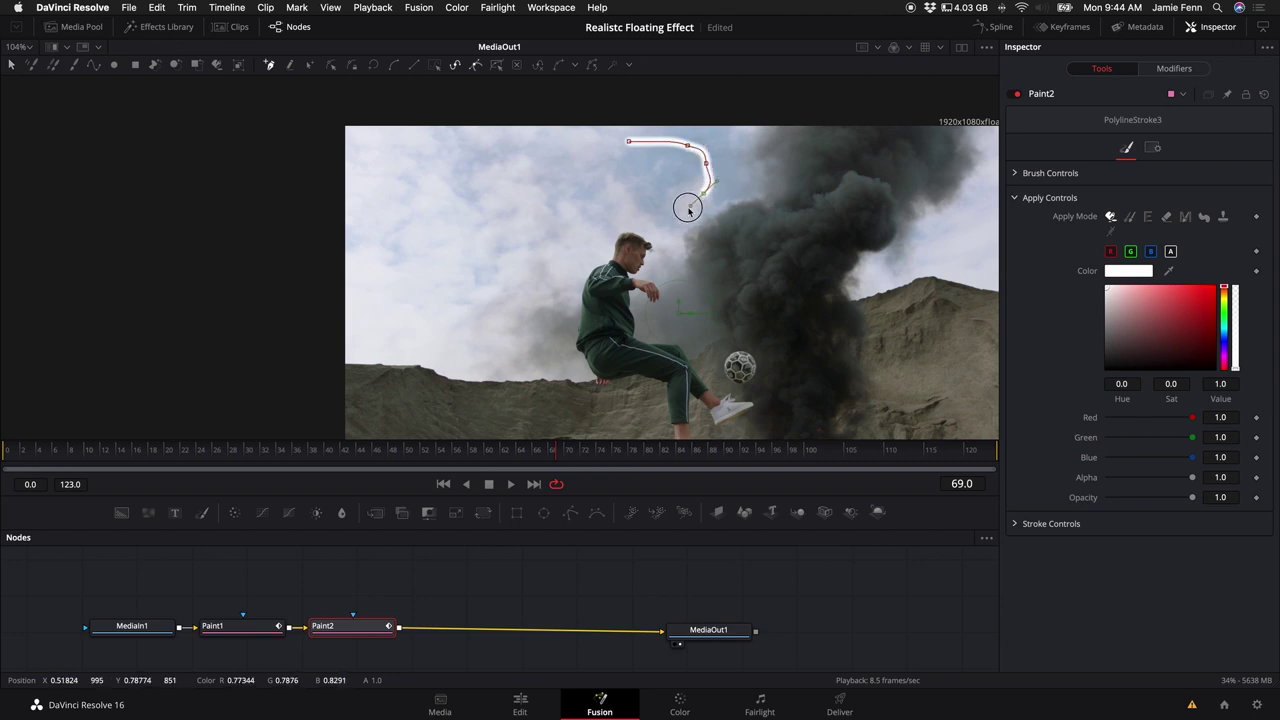
- Continue the curve past the man into the smoke and set it to Wire Removal
{"action": "left_click", "coordinate": [679, 211]}
{"action": "left_click", "coordinate": [670, 246]}
{"action": "left_click", "coordinate": [698, 274]}
{"action": "left_click", "coordinate": [731, 277]}
{"action": "left_click", "coordinate": [775, 296]}
{"action": "left_click", "coordinate": [795, 324]}
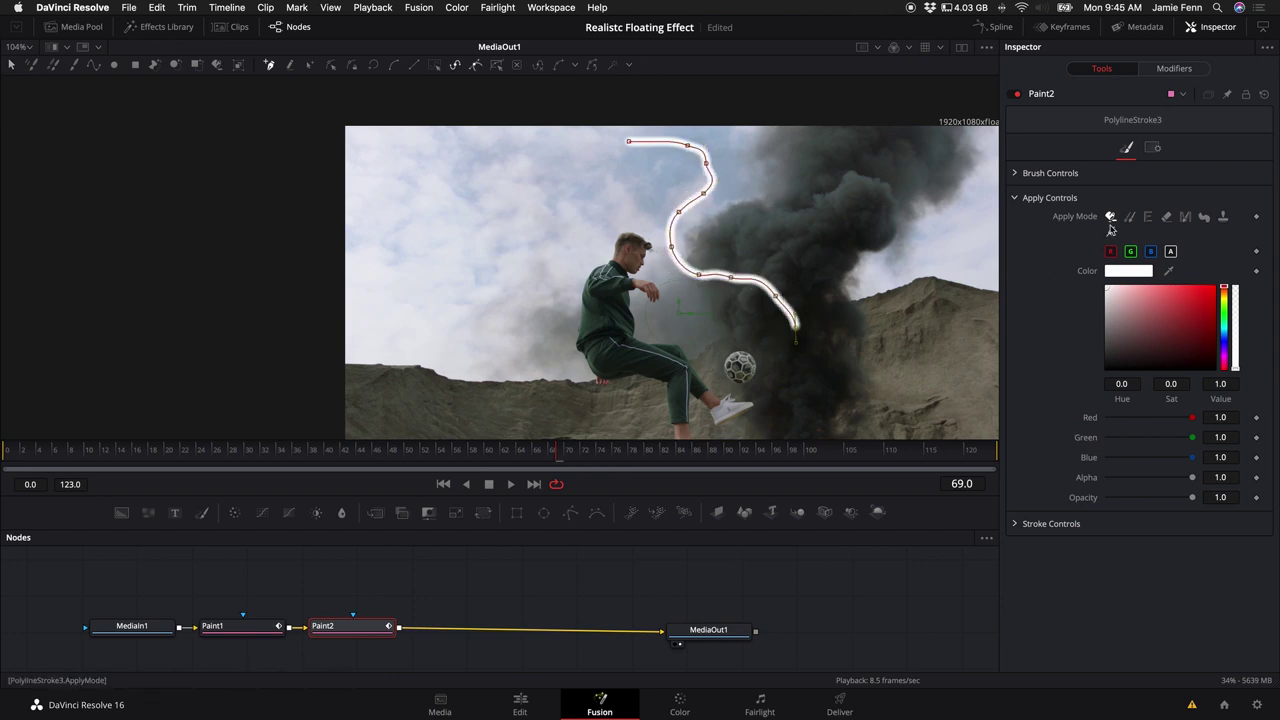
{"action": "left_click", "coordinate": [1110, 233]}
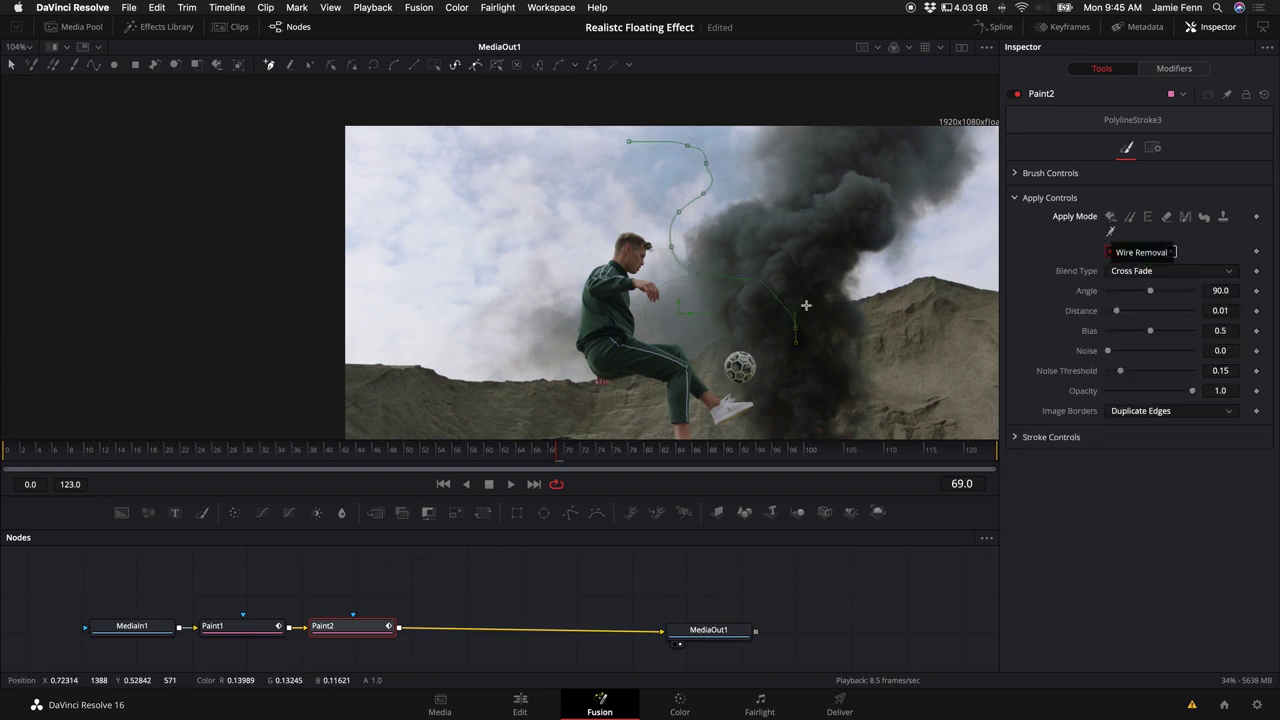
- Expand PolylineStroke3's Stroke Controls and drag its middle point upward to raise the curve
{"action": "left_click", "coordinate": [1021, 444]}
{"action": "right_click", "coordinate": [1166, 624]}
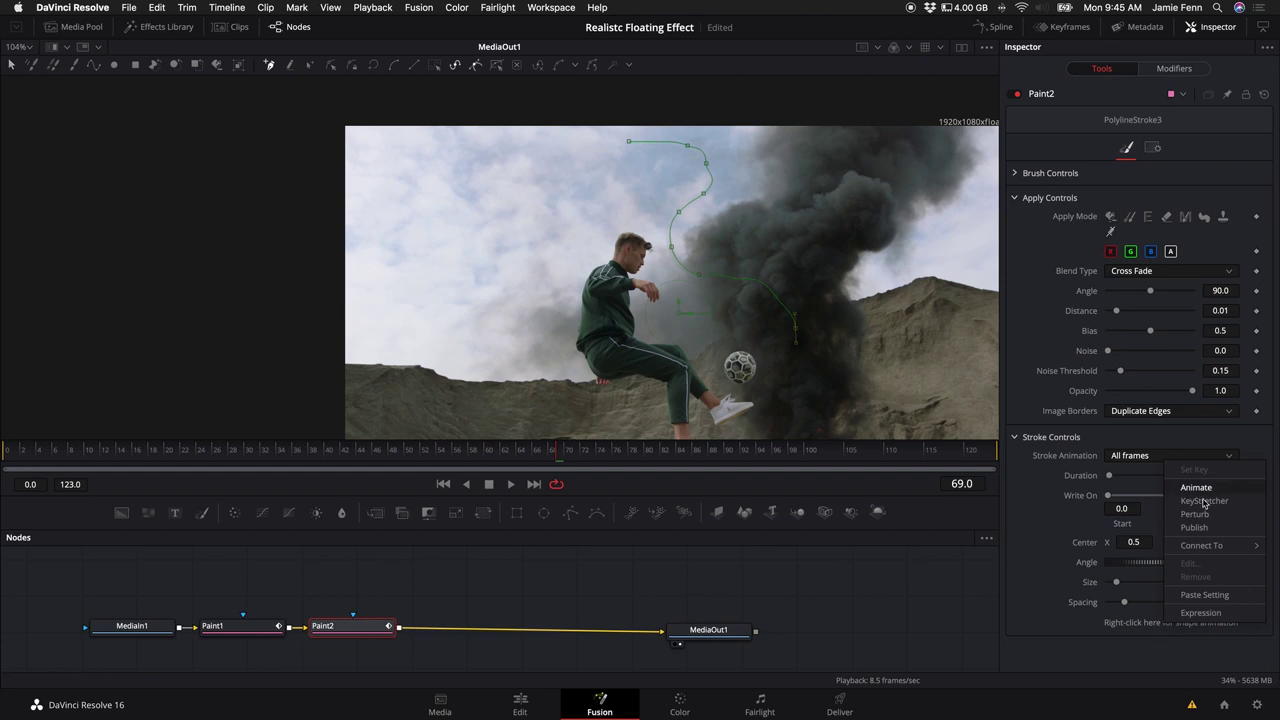
{"action": "left_click", "coordinate": [1015, 582]}
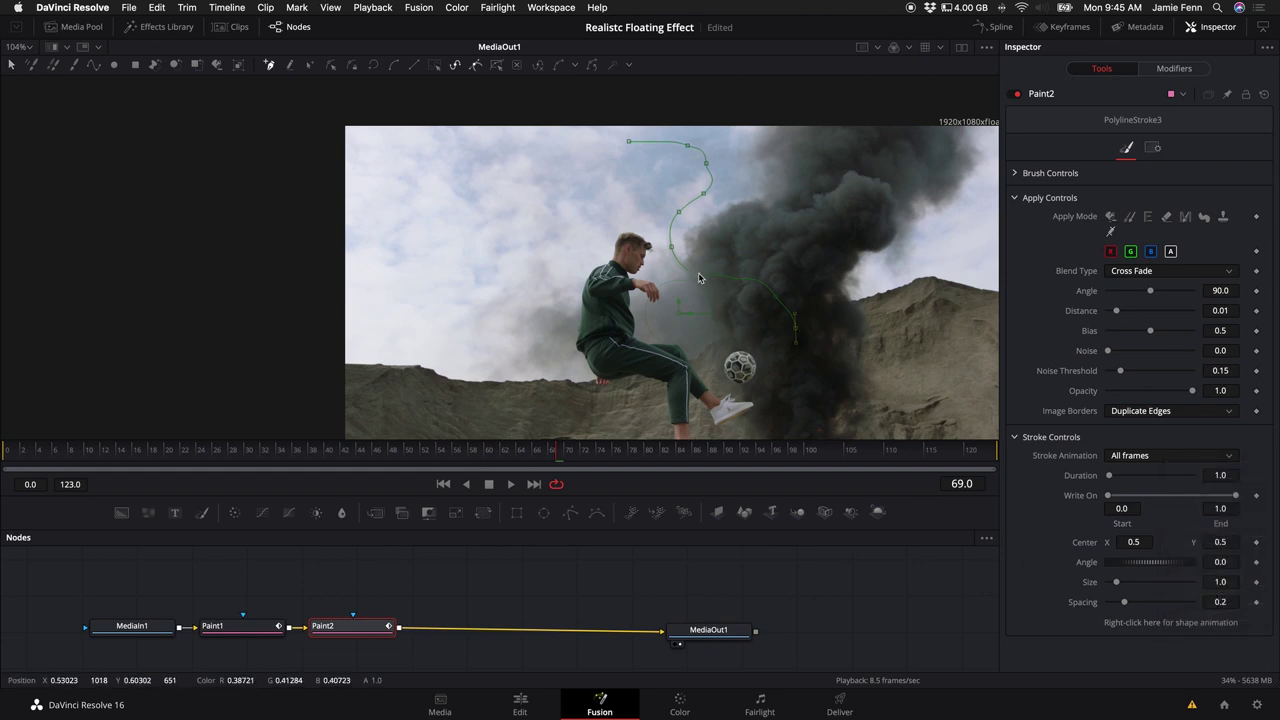
{"action": "left_click_drag", "start_coordinate": [699, 278], "coordinate": [688, 216]}
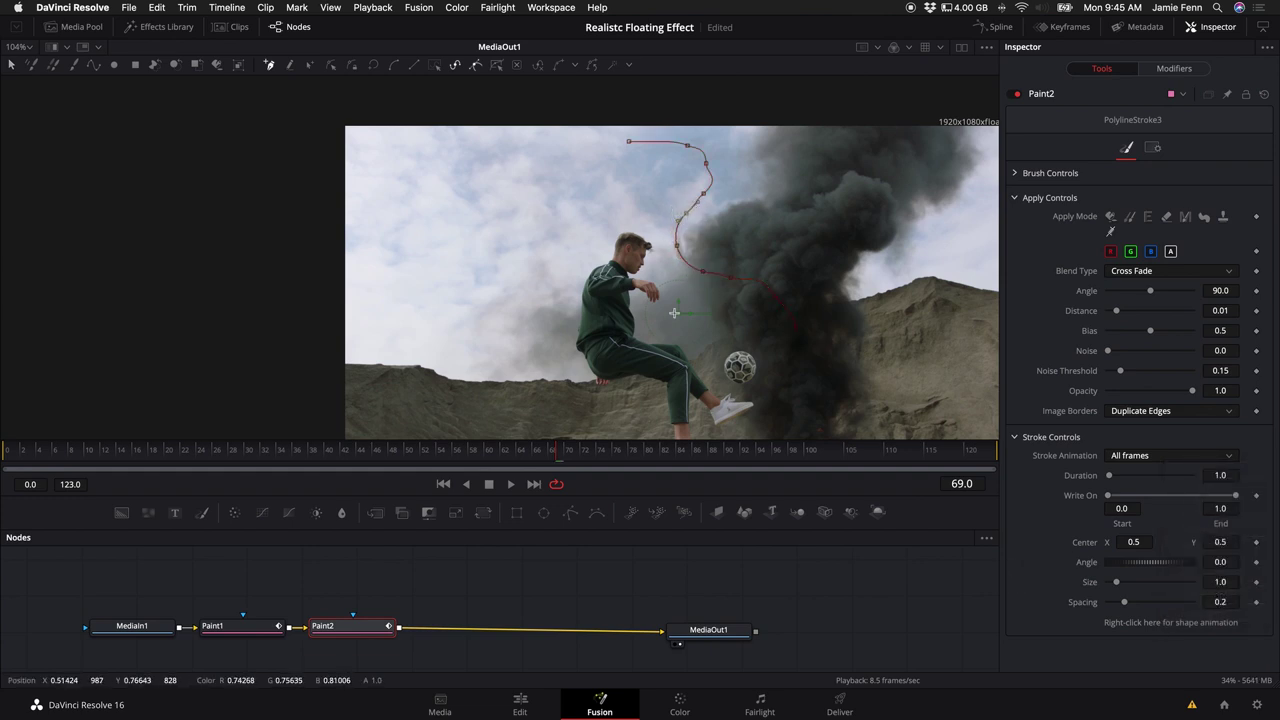